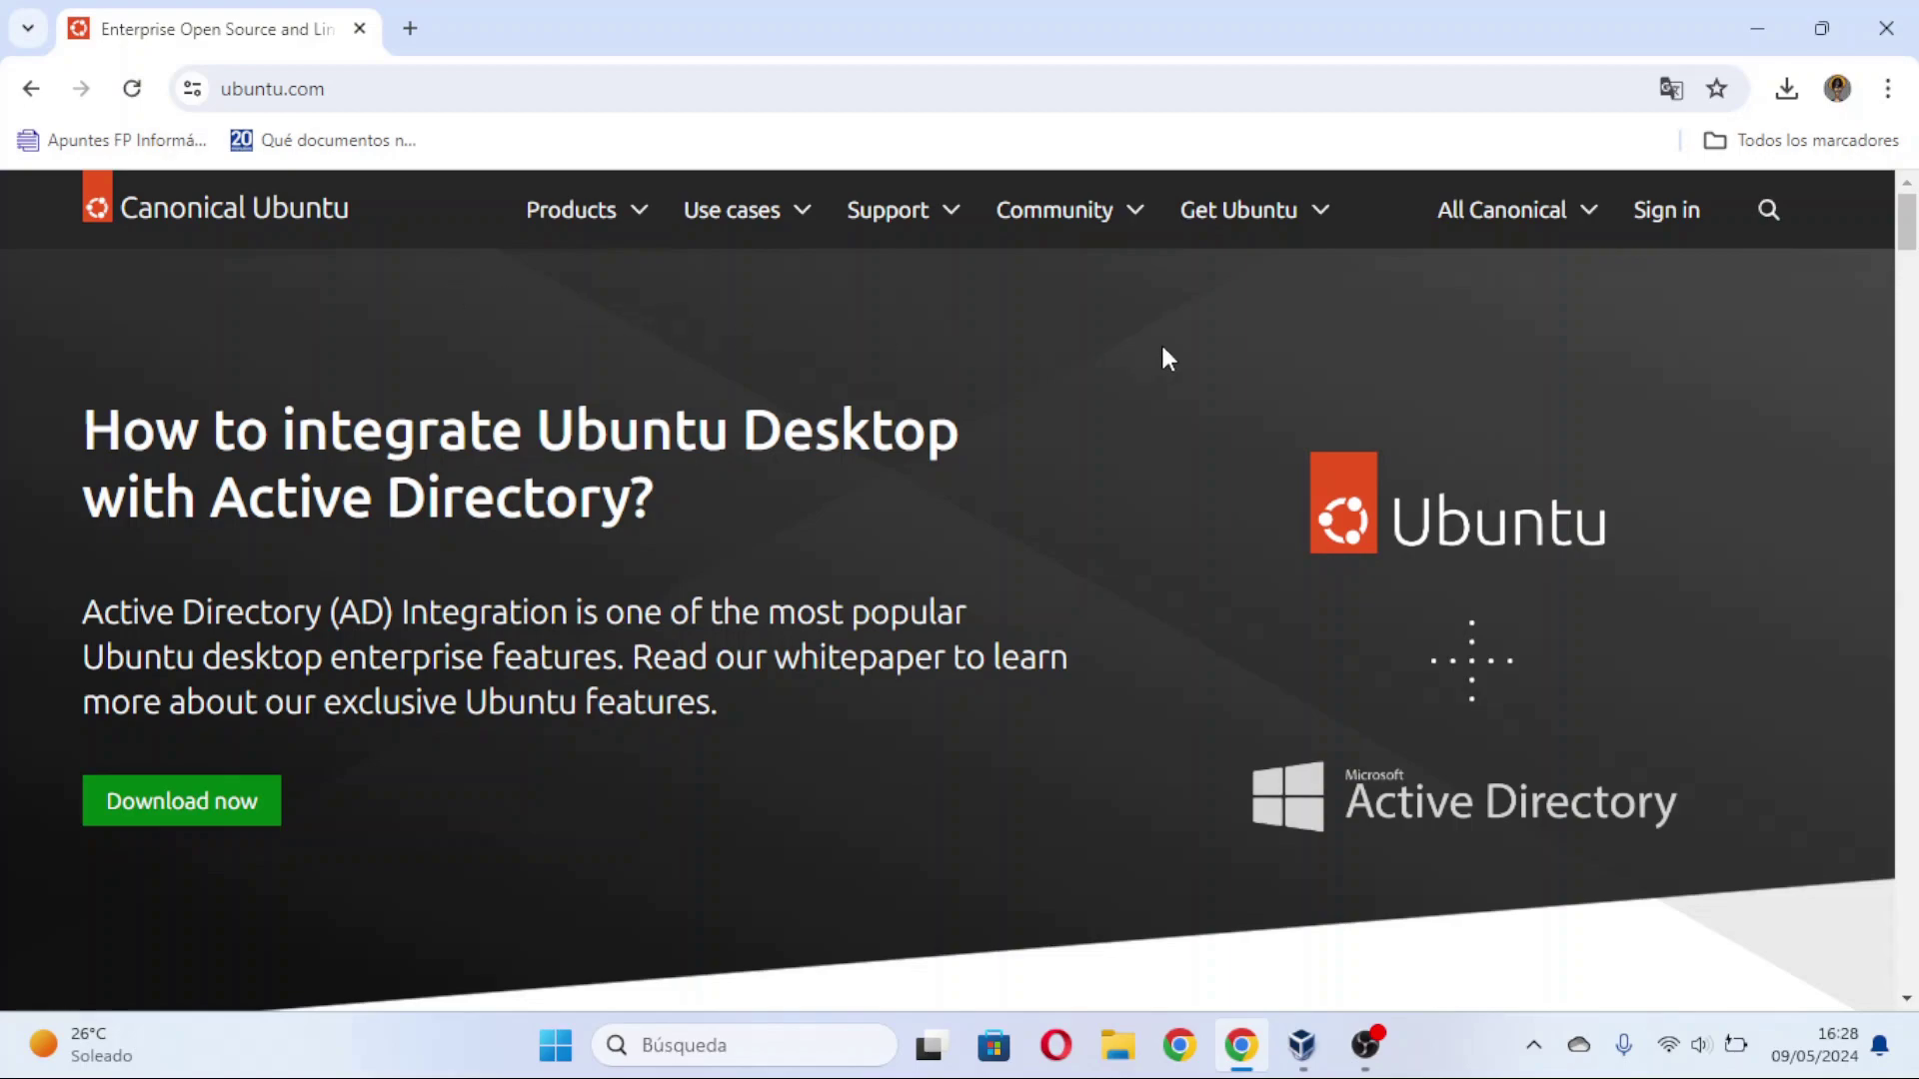
Step: Start downloading the Ubuntu Desktop 24.04 LTS image from the Ubuntu website
{"action": "left_click", "coordinate": [1323, 228]}
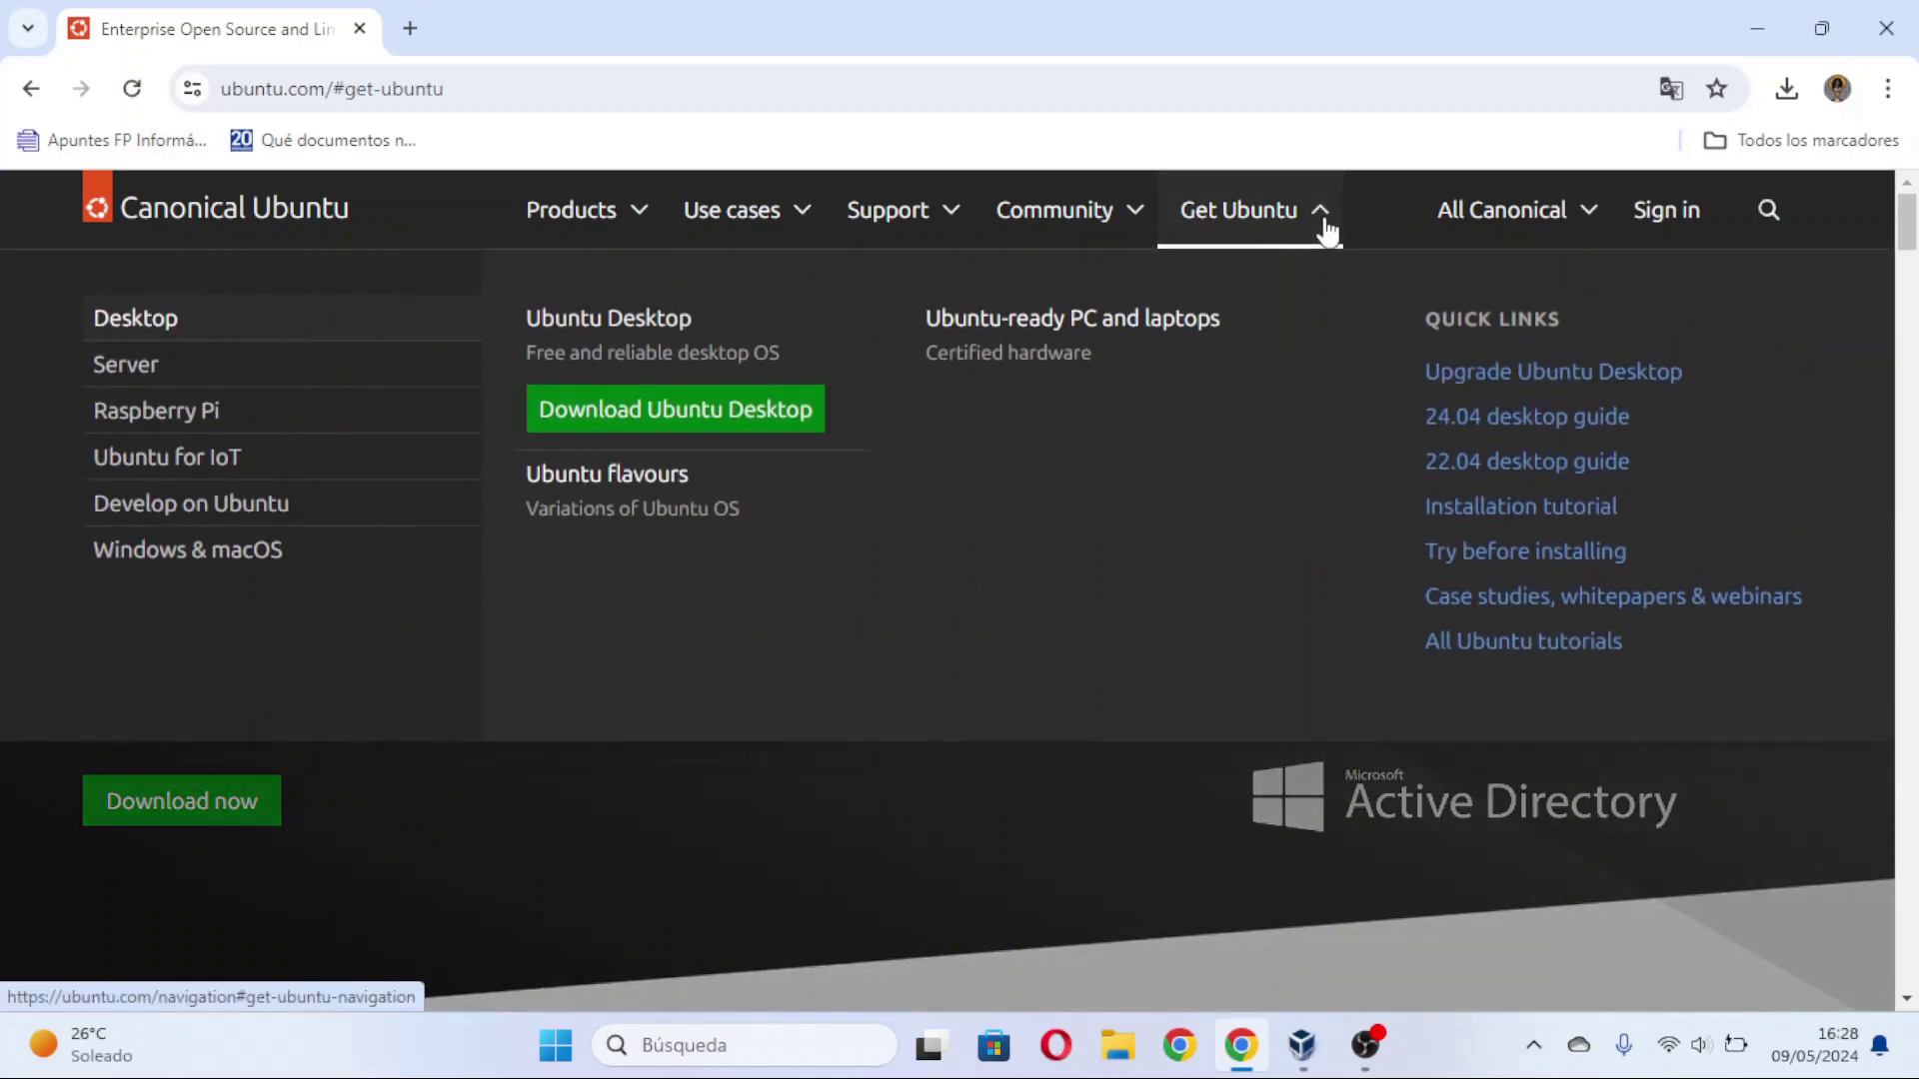
{"action": "left_click", "coordinate": [666, 430]}
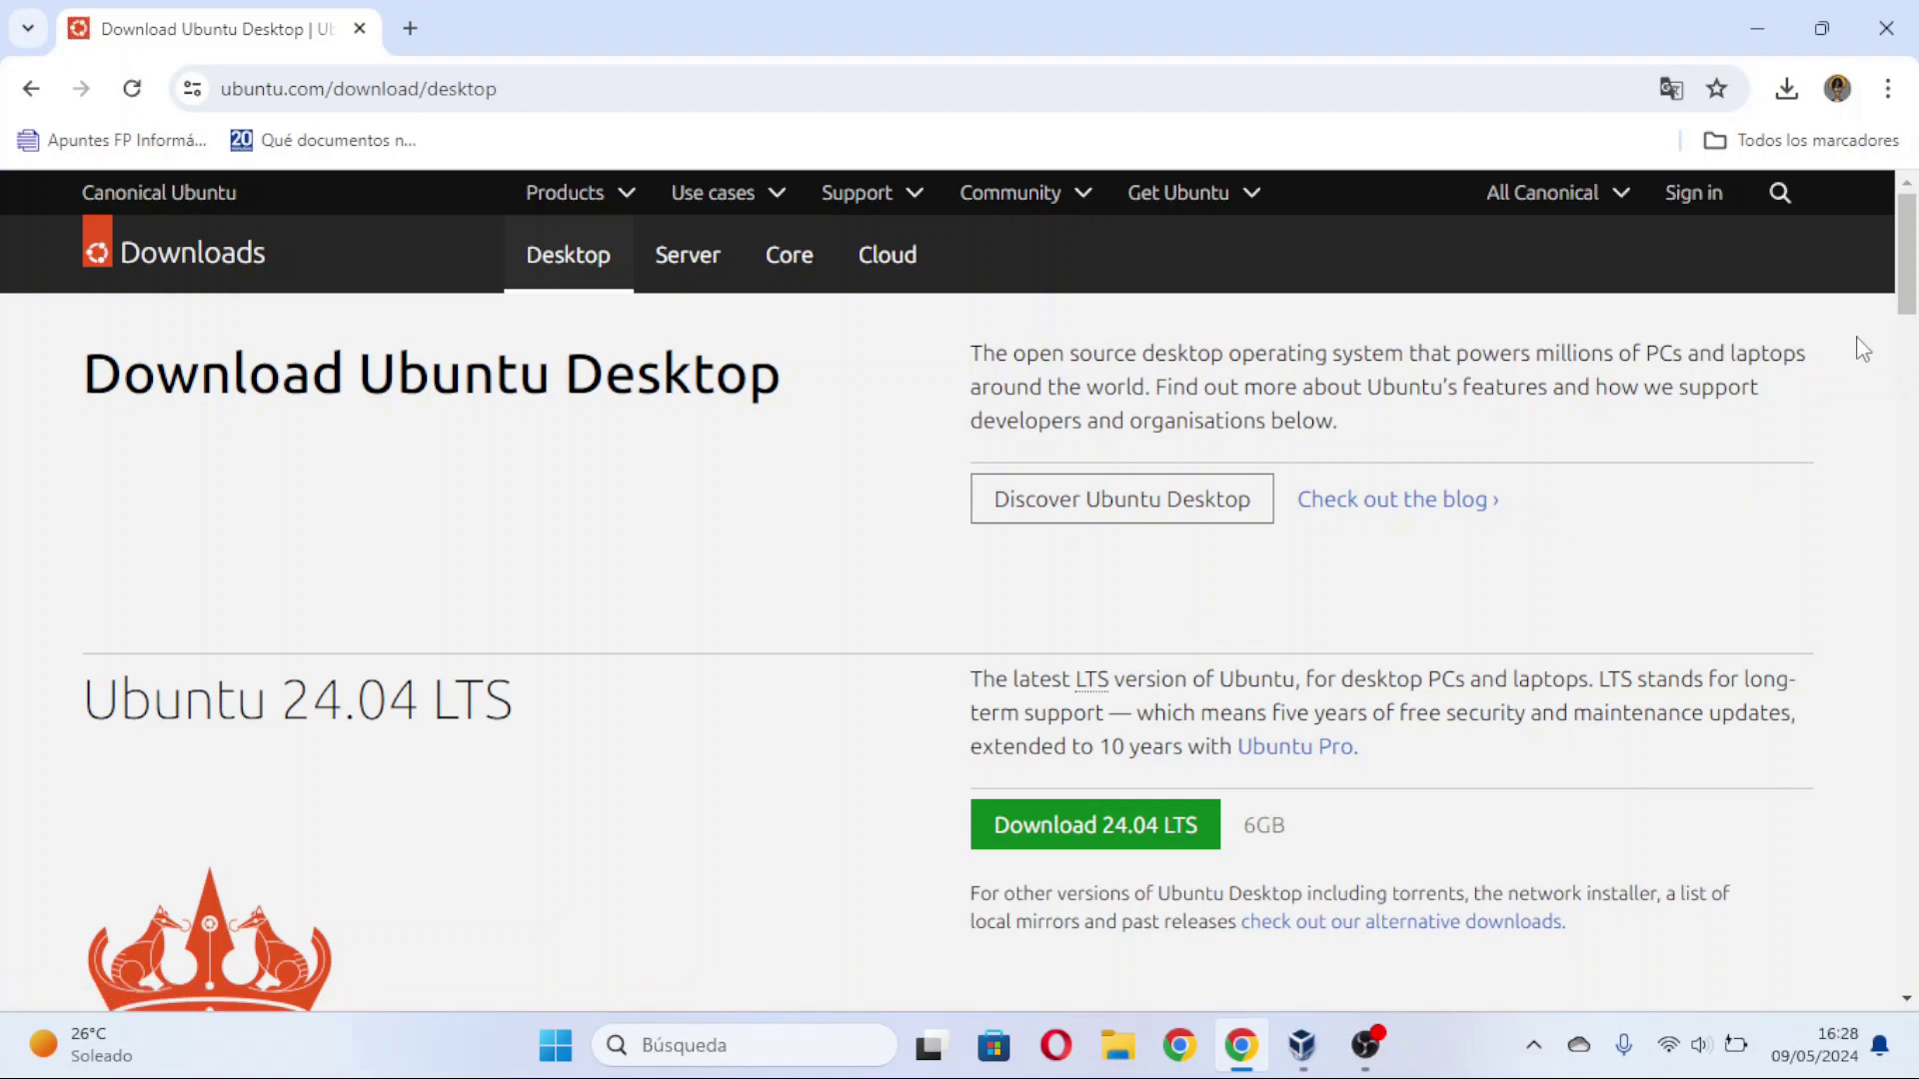
{"action": "left_click_drag", "start_coordinate": [1905, 300], "coordinate": [1905, 322]}
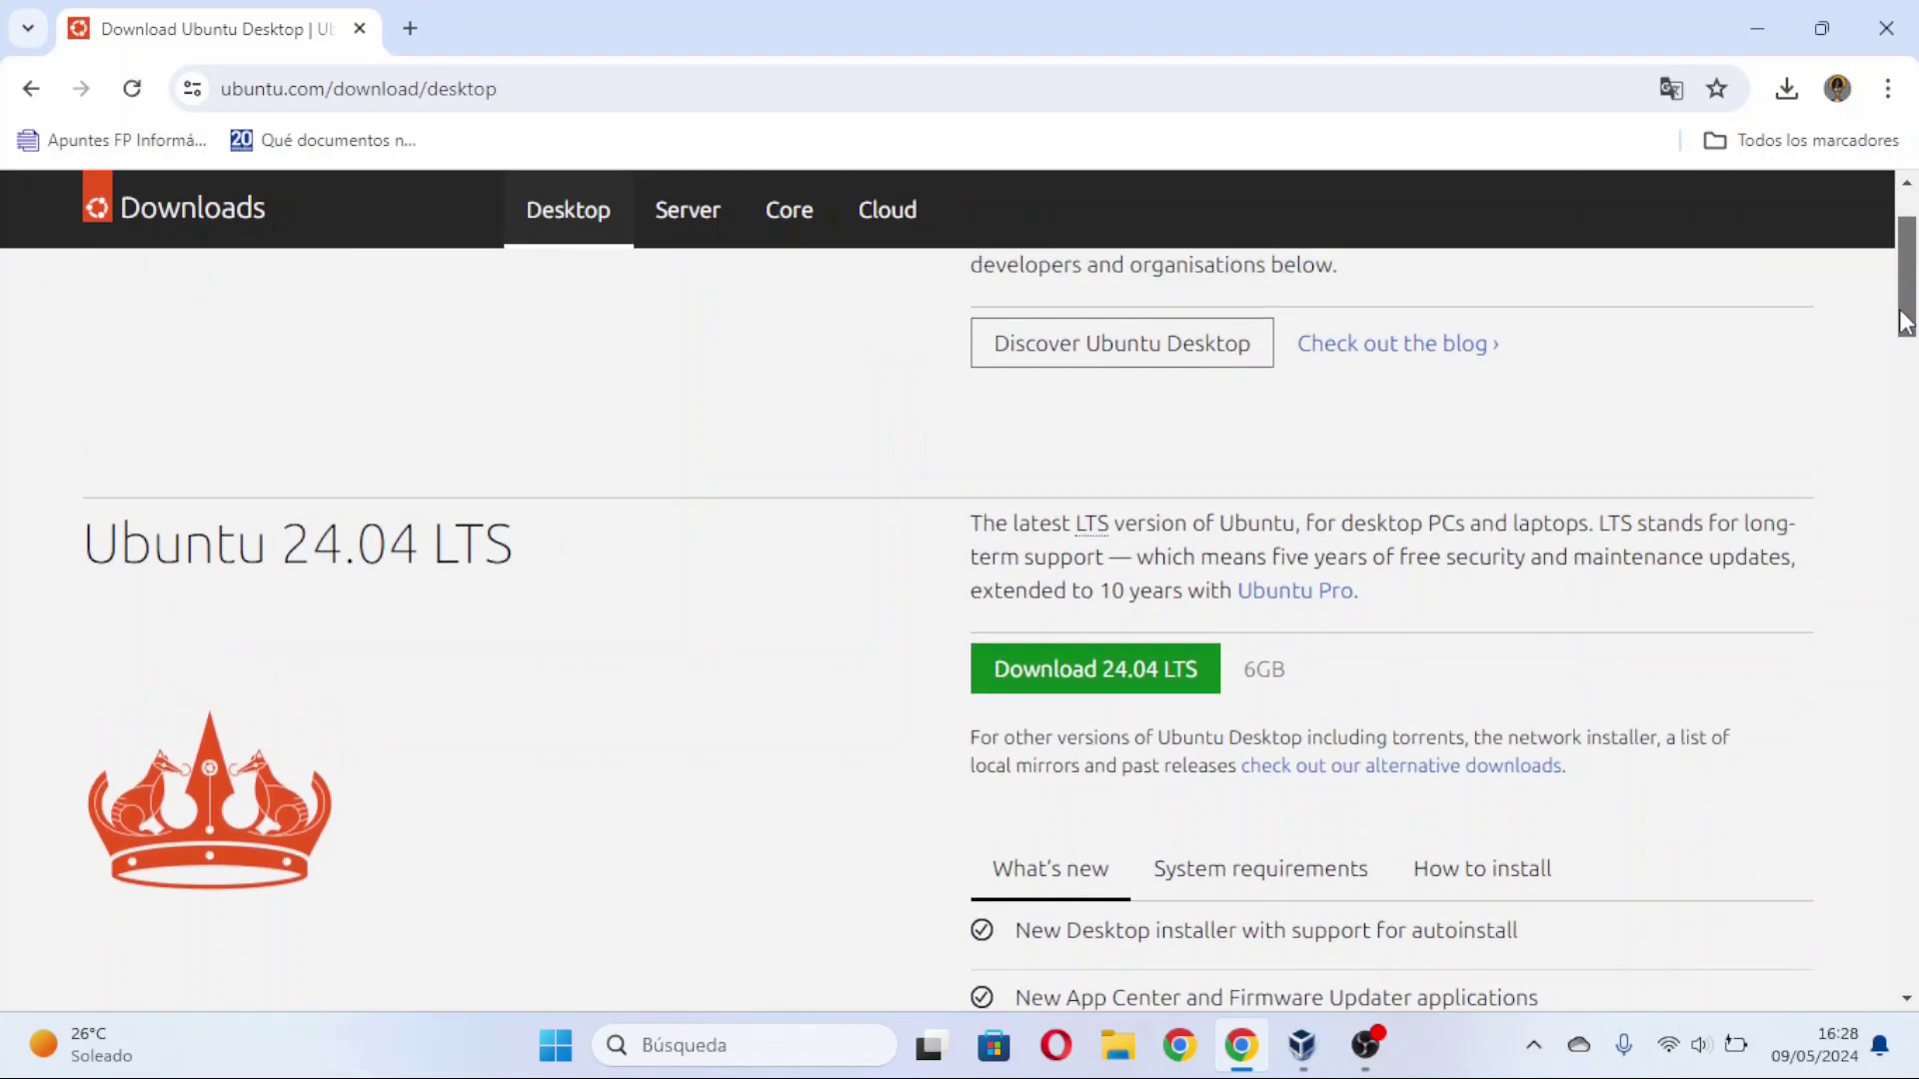
{"action": "left_click", "coordinate": [1033, 671]}
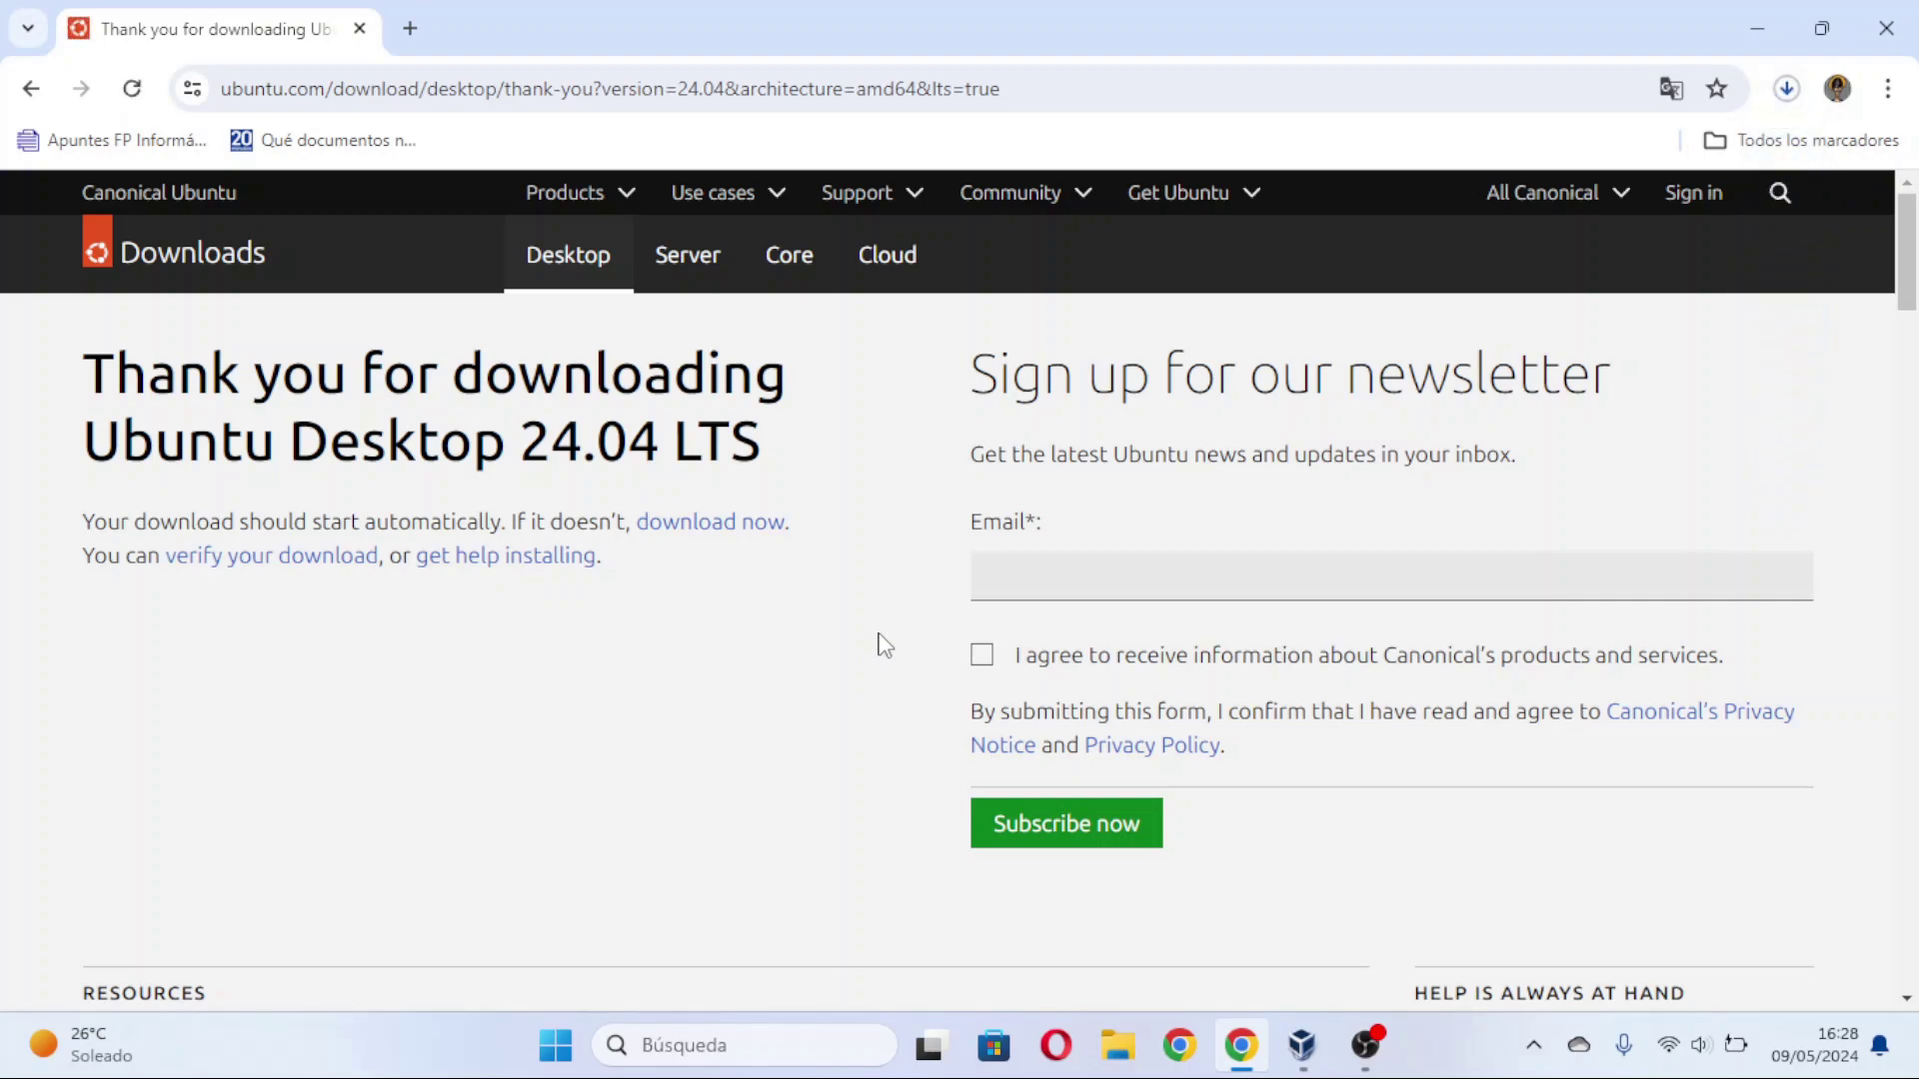
Step: Cancel the running download of the Ubuntu 24.04 desktop ISO
{"action": "left_click", "coordinate": [1787, 92]}
{"action": "mouse_move", "coordinate": [1625, 205]}
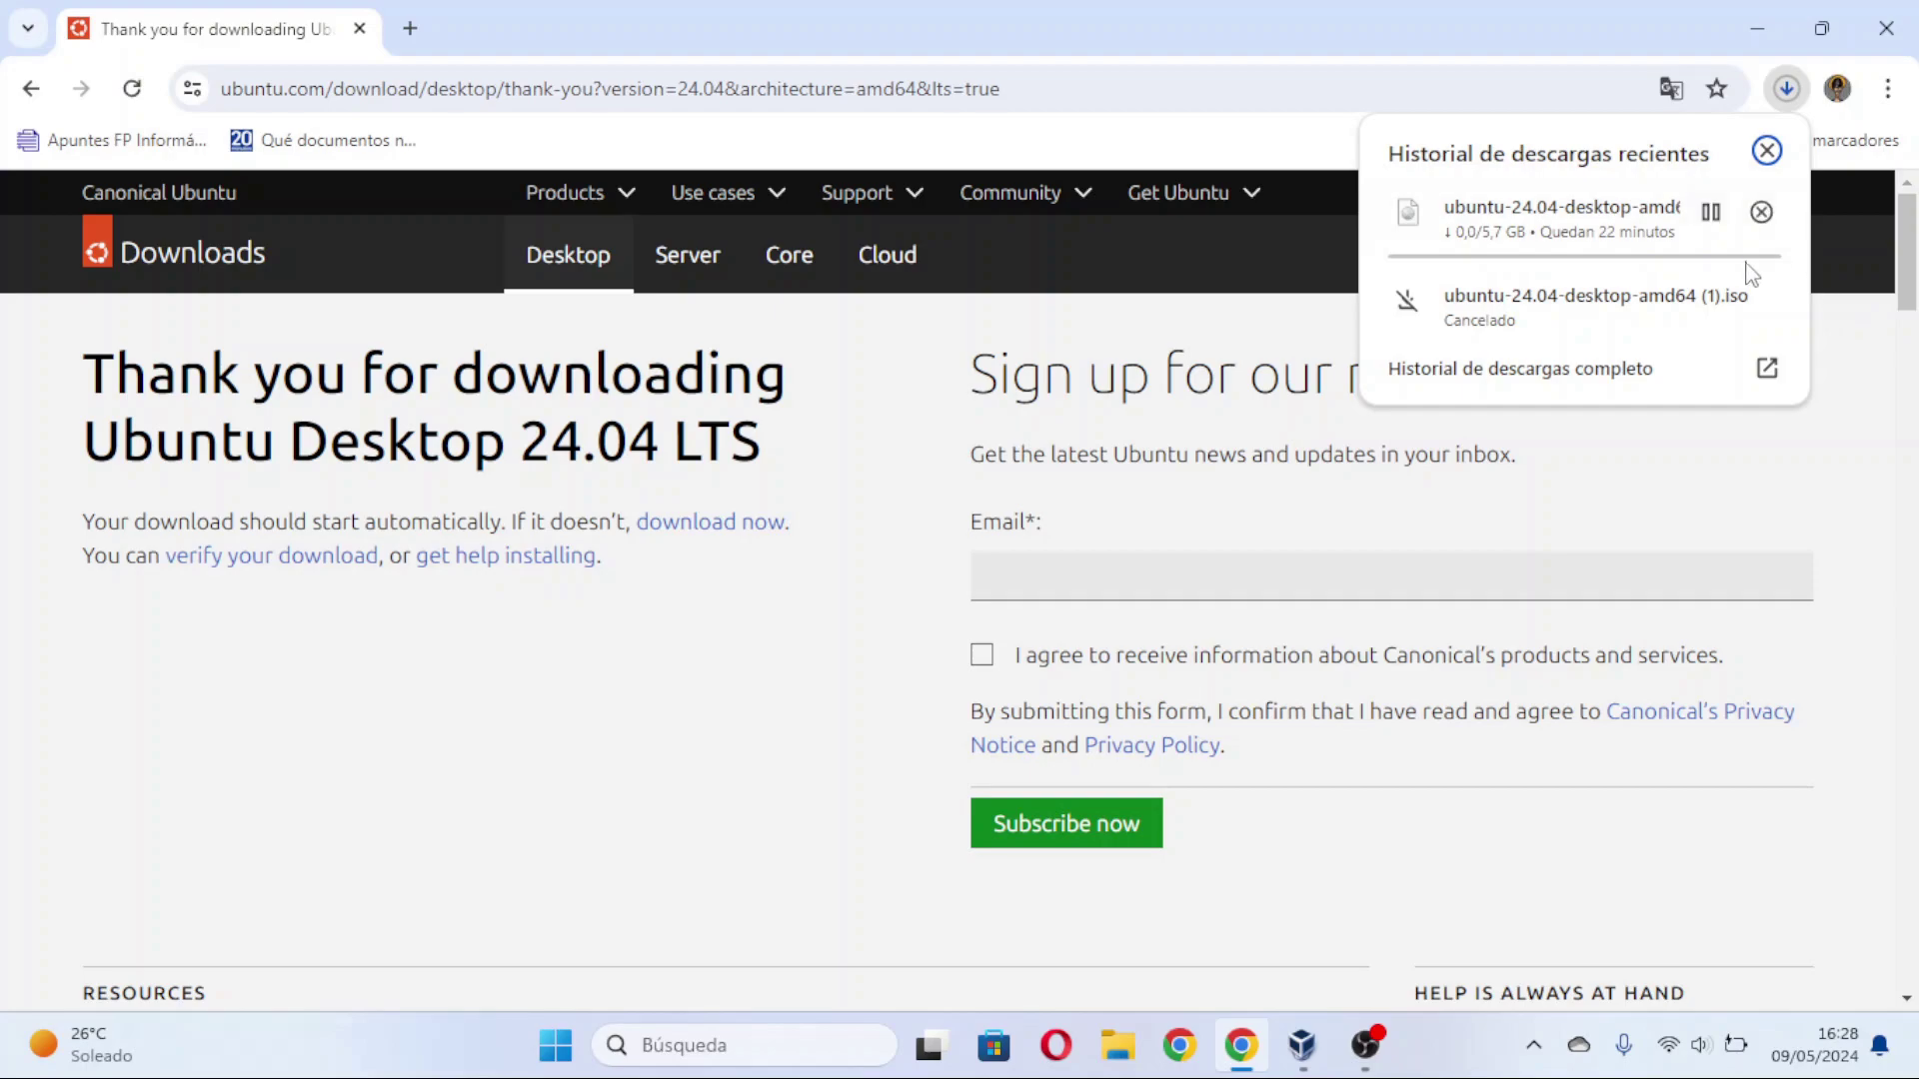
{"action": "left_click", "coordinate": [1762, 212]}
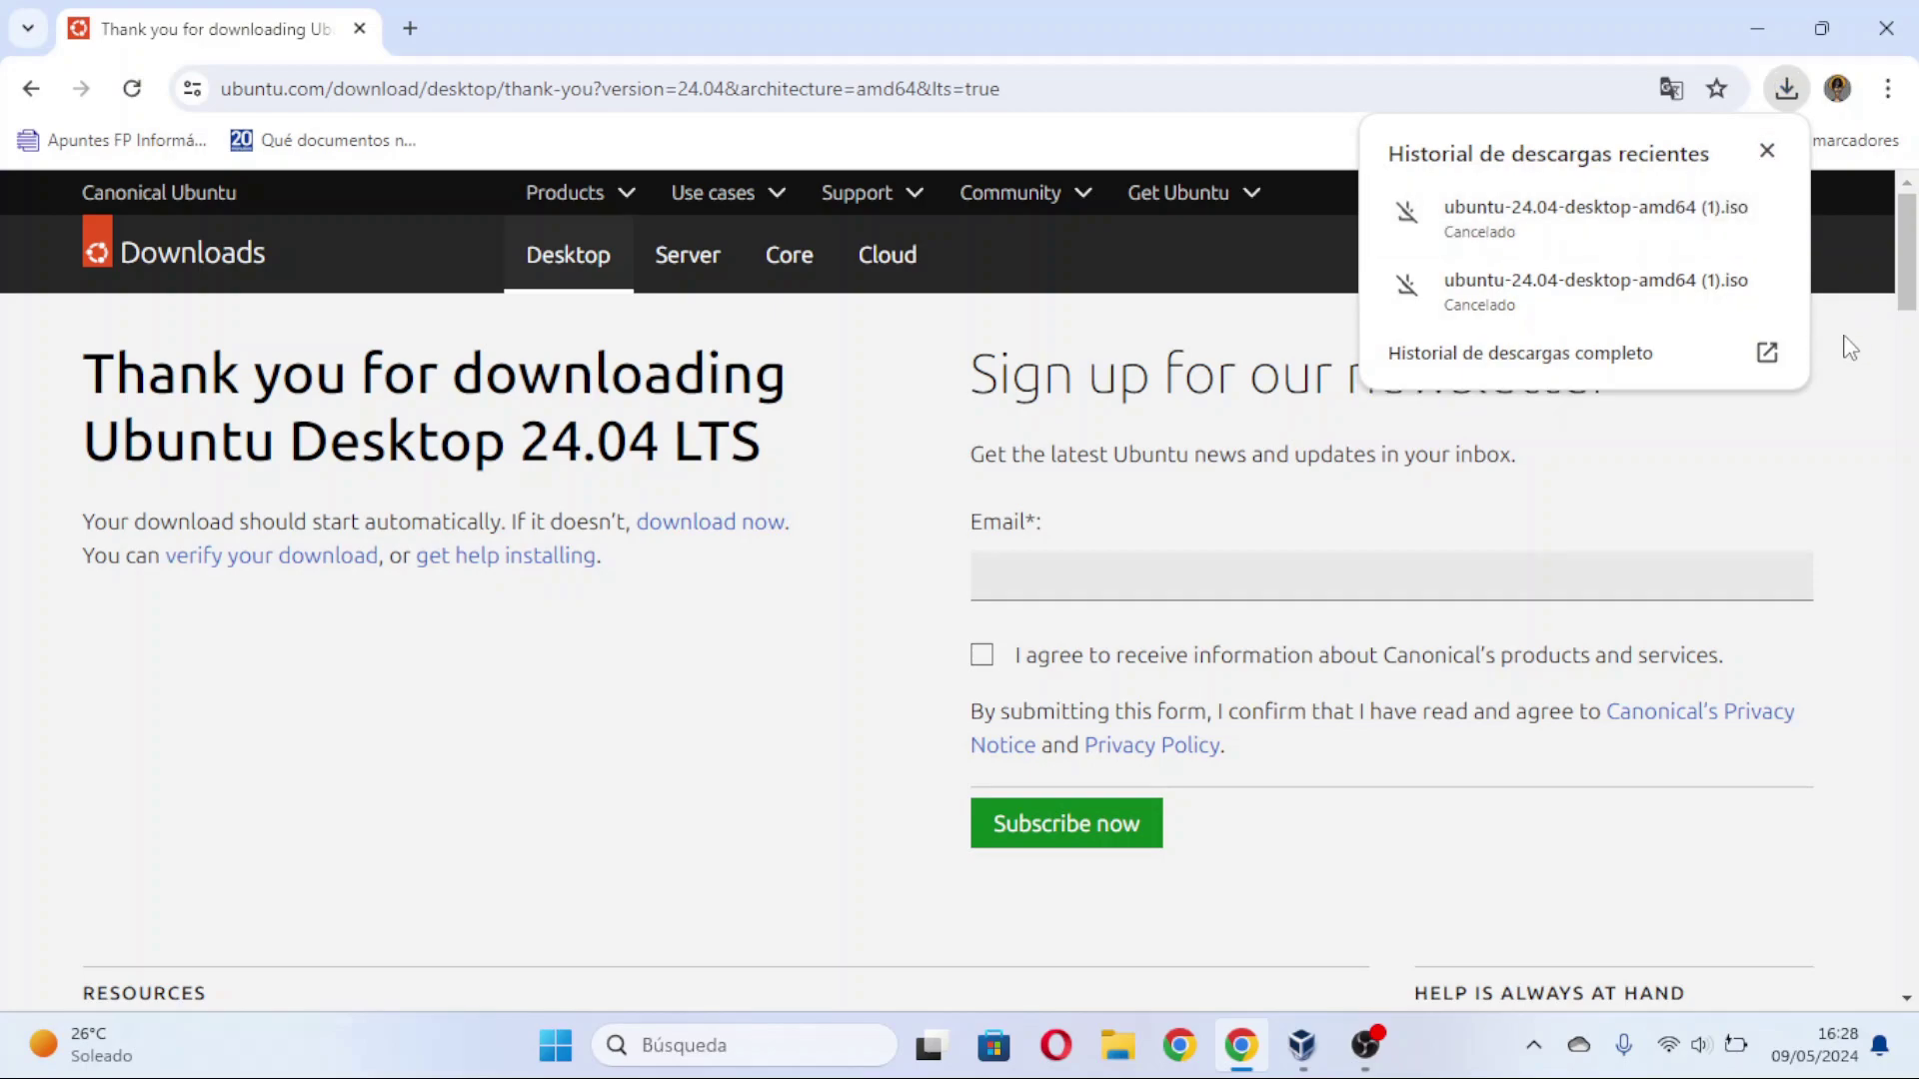
{"action": "left_click", "coordinate": [1847, 347]}
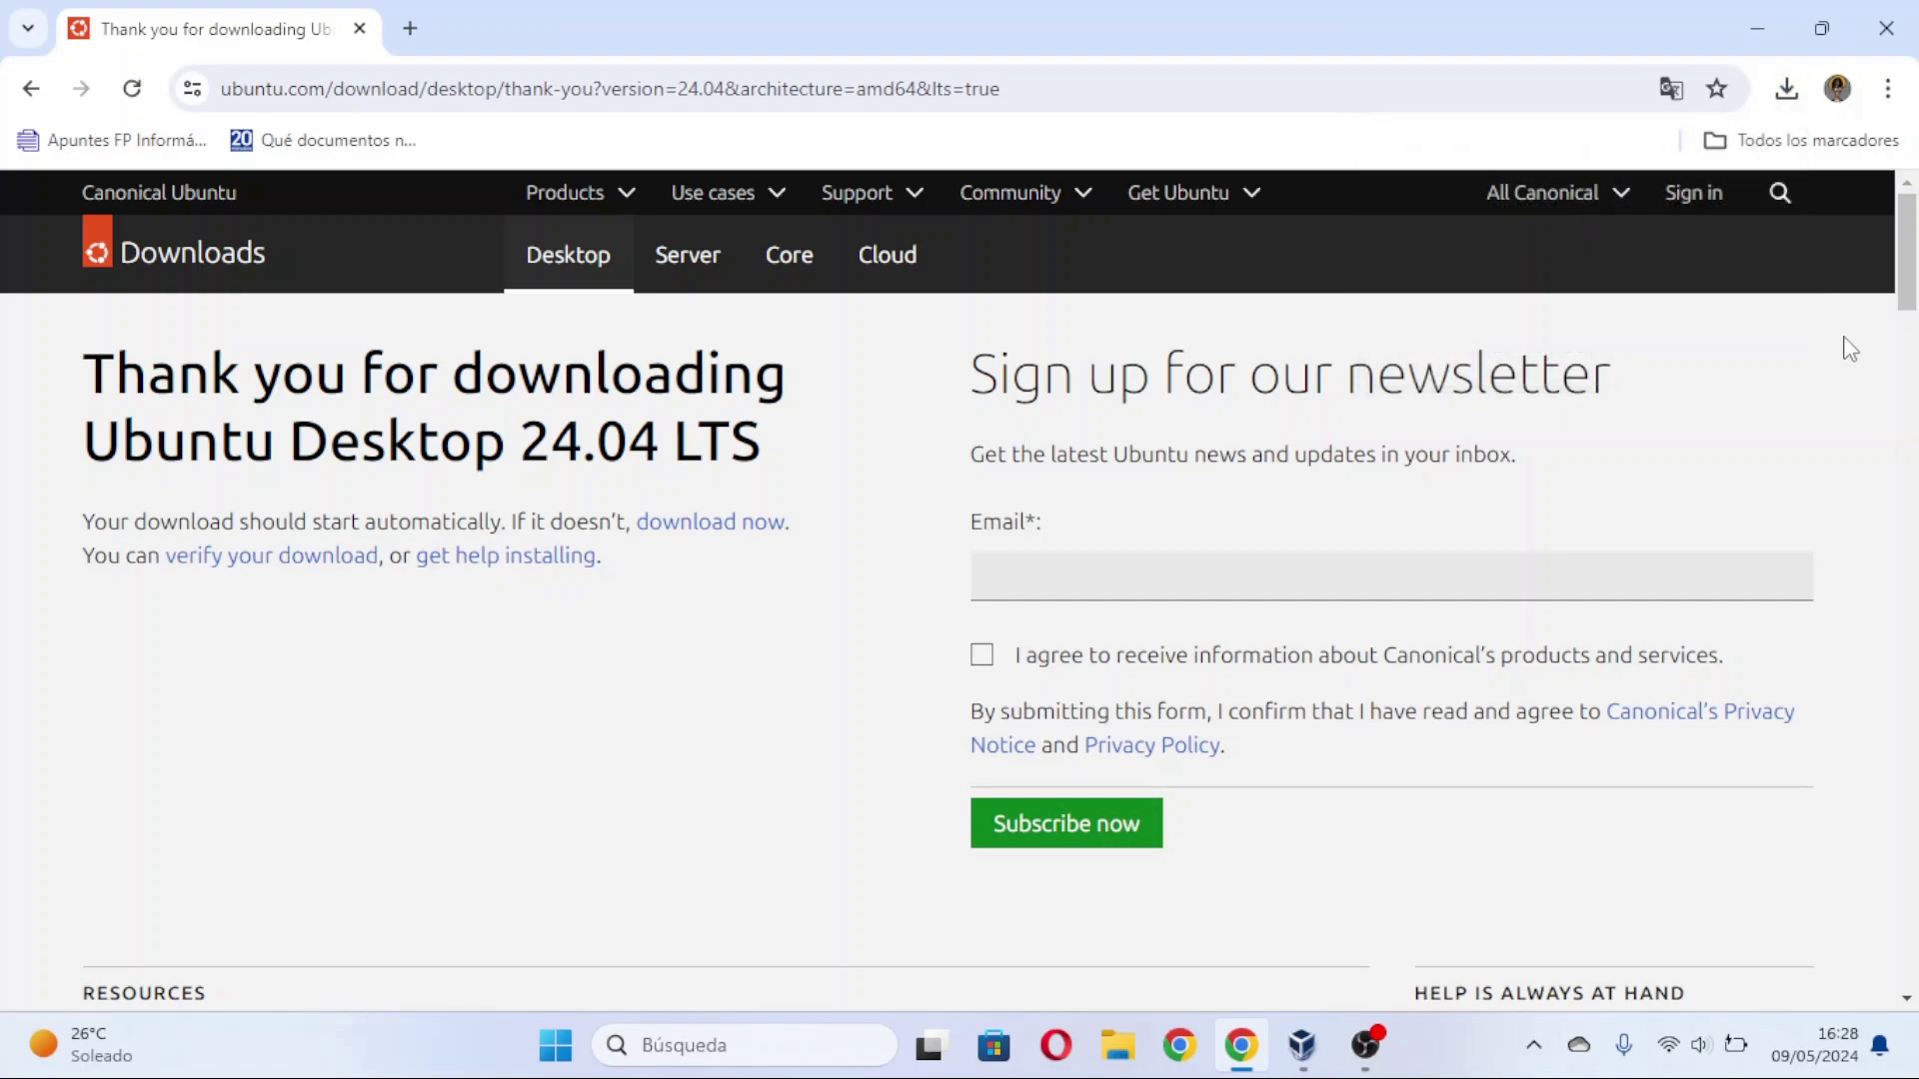
Step: Switch to VirtualBox and begin a new virtual machine named Ubuntu24.04
{"action": "left_click", "coordinate": [1302, 1044]}
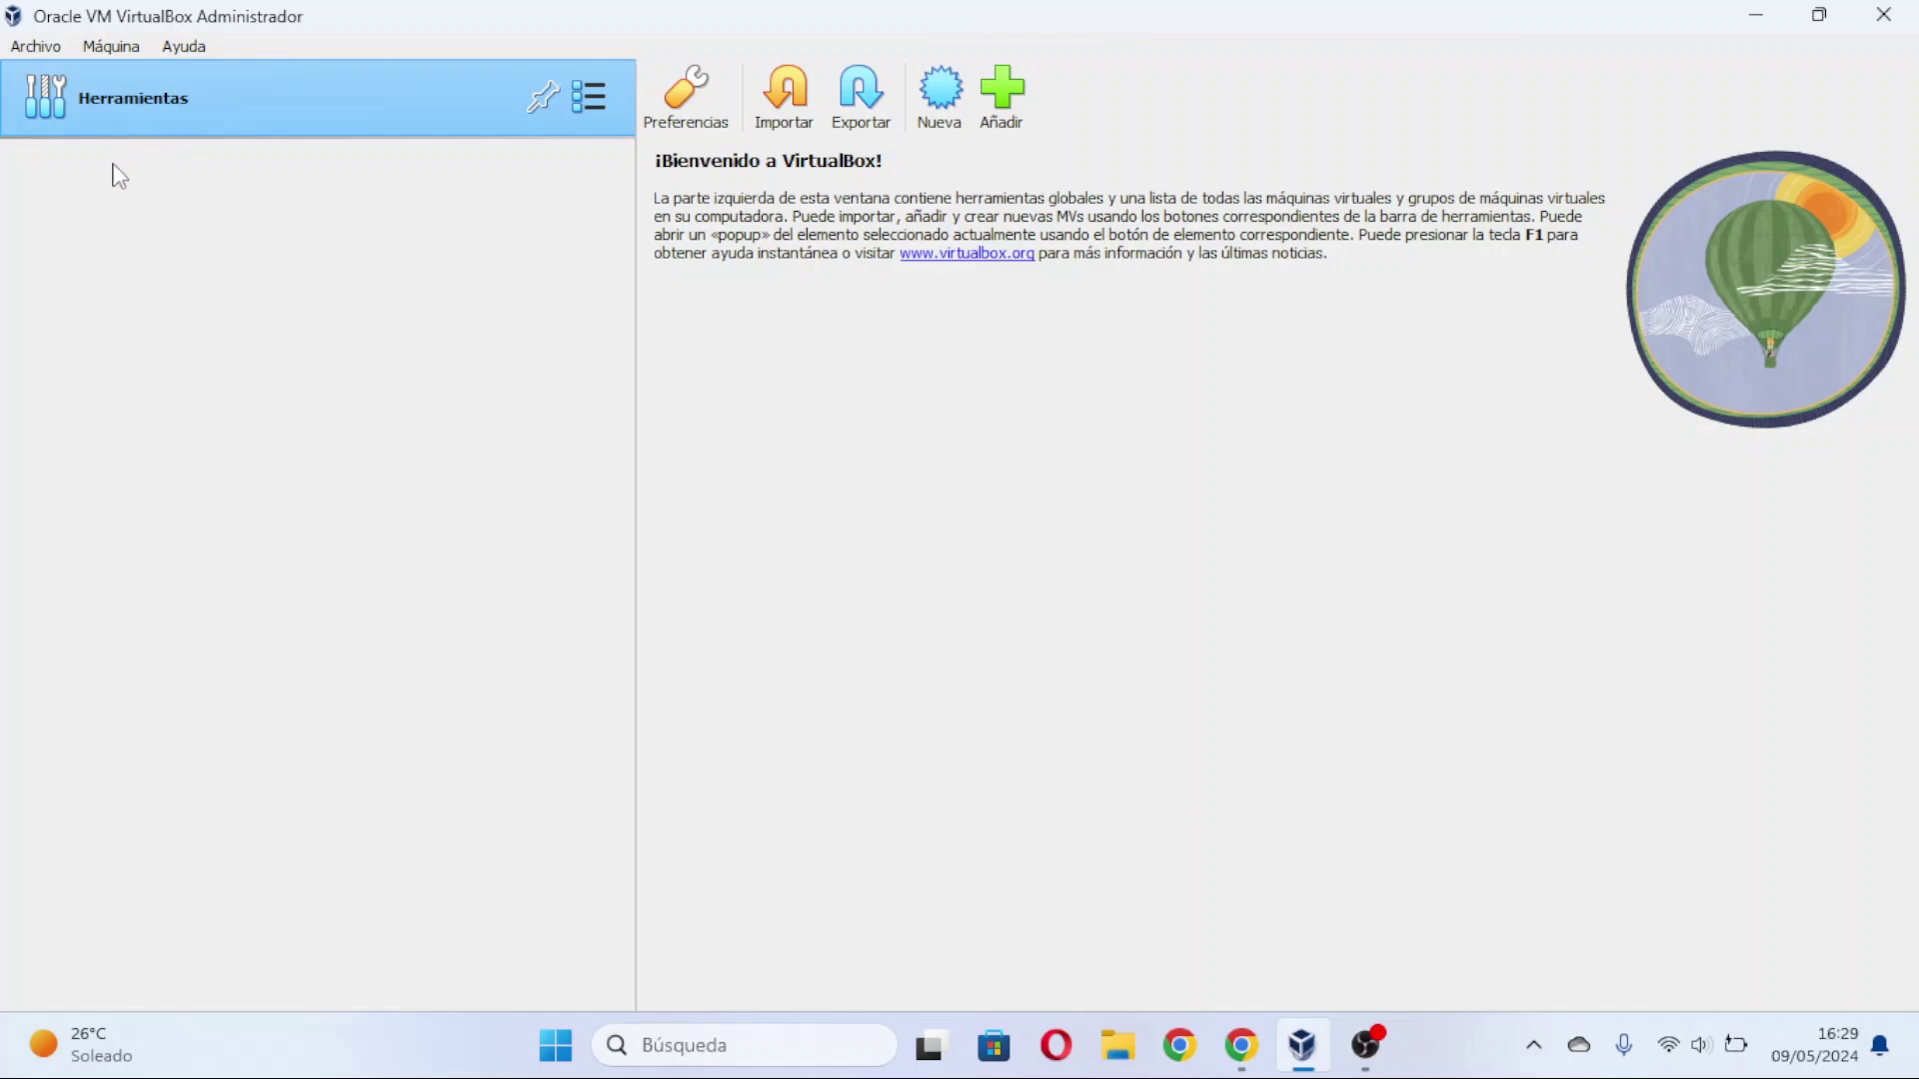
{"action": "left_click", "coordinate": [107, 52]}
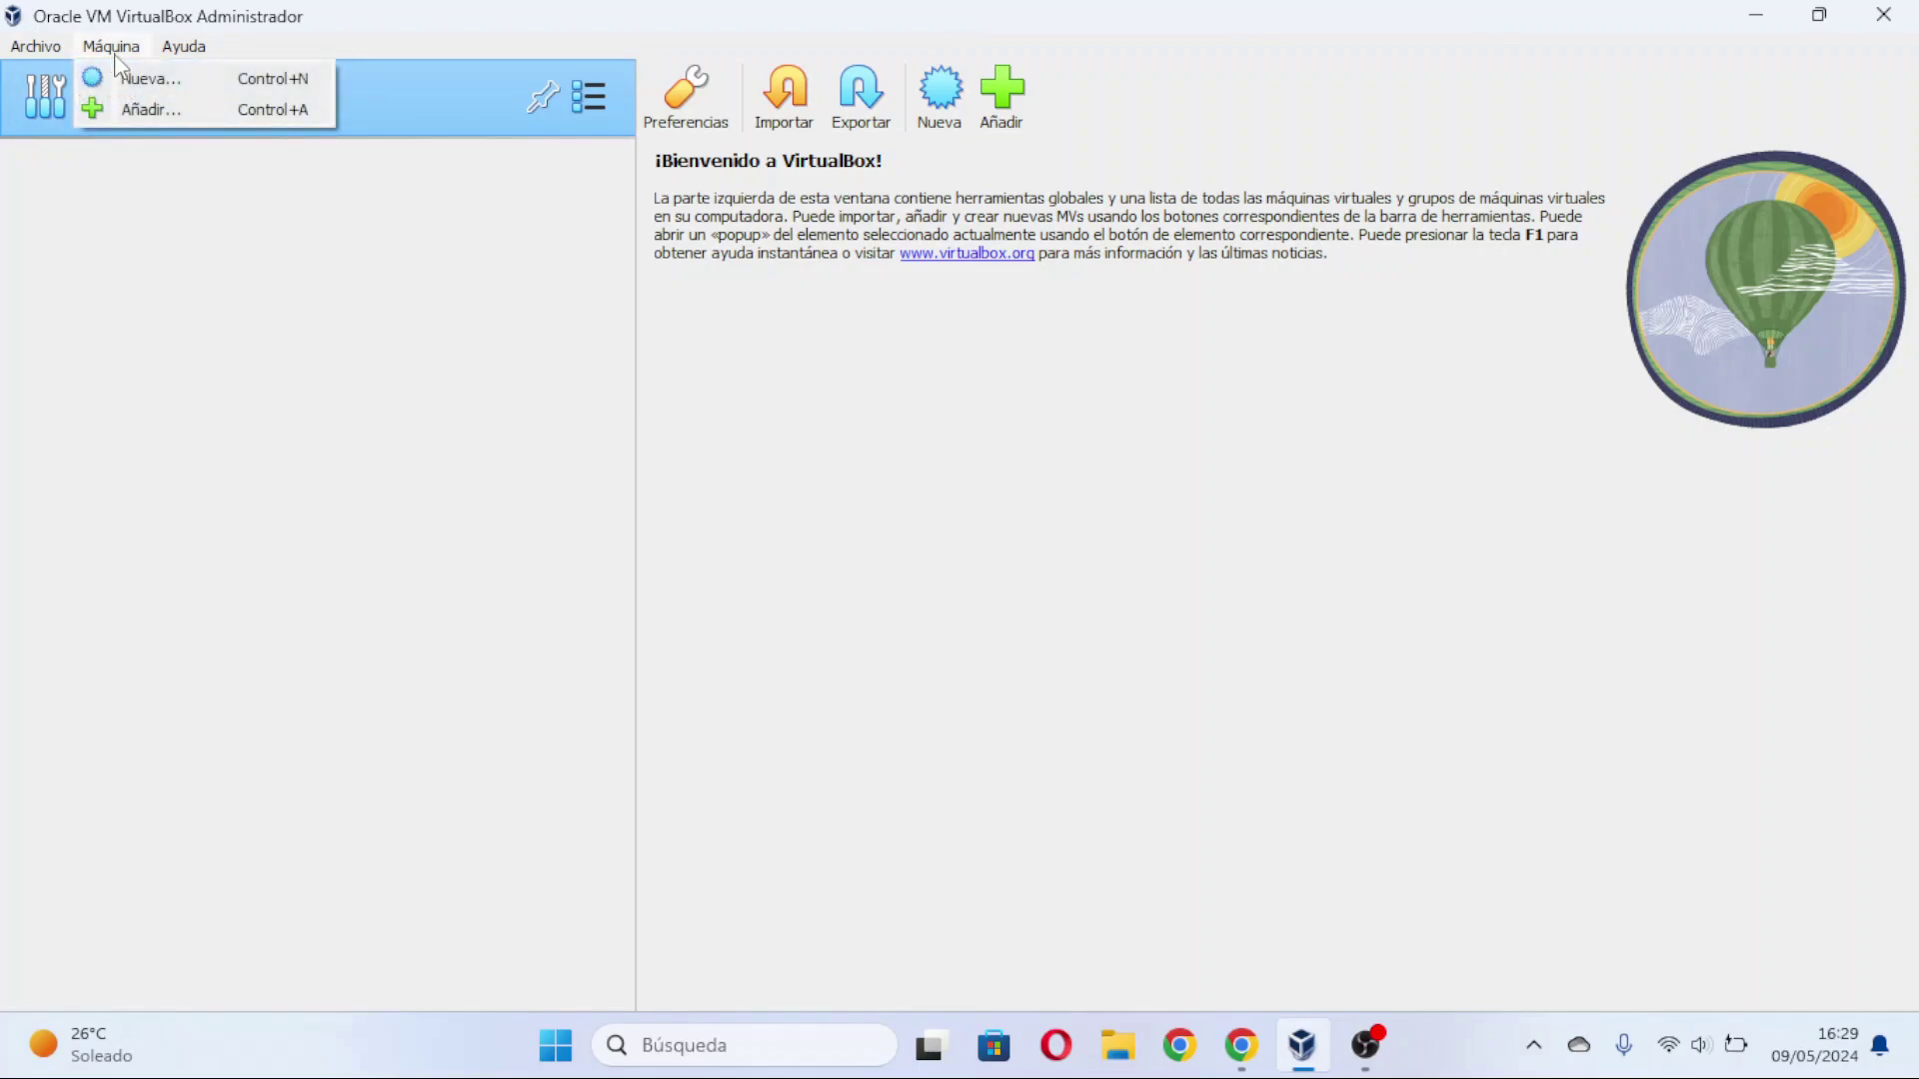
{"action": "left_click", "coordinate": [143, 80]}
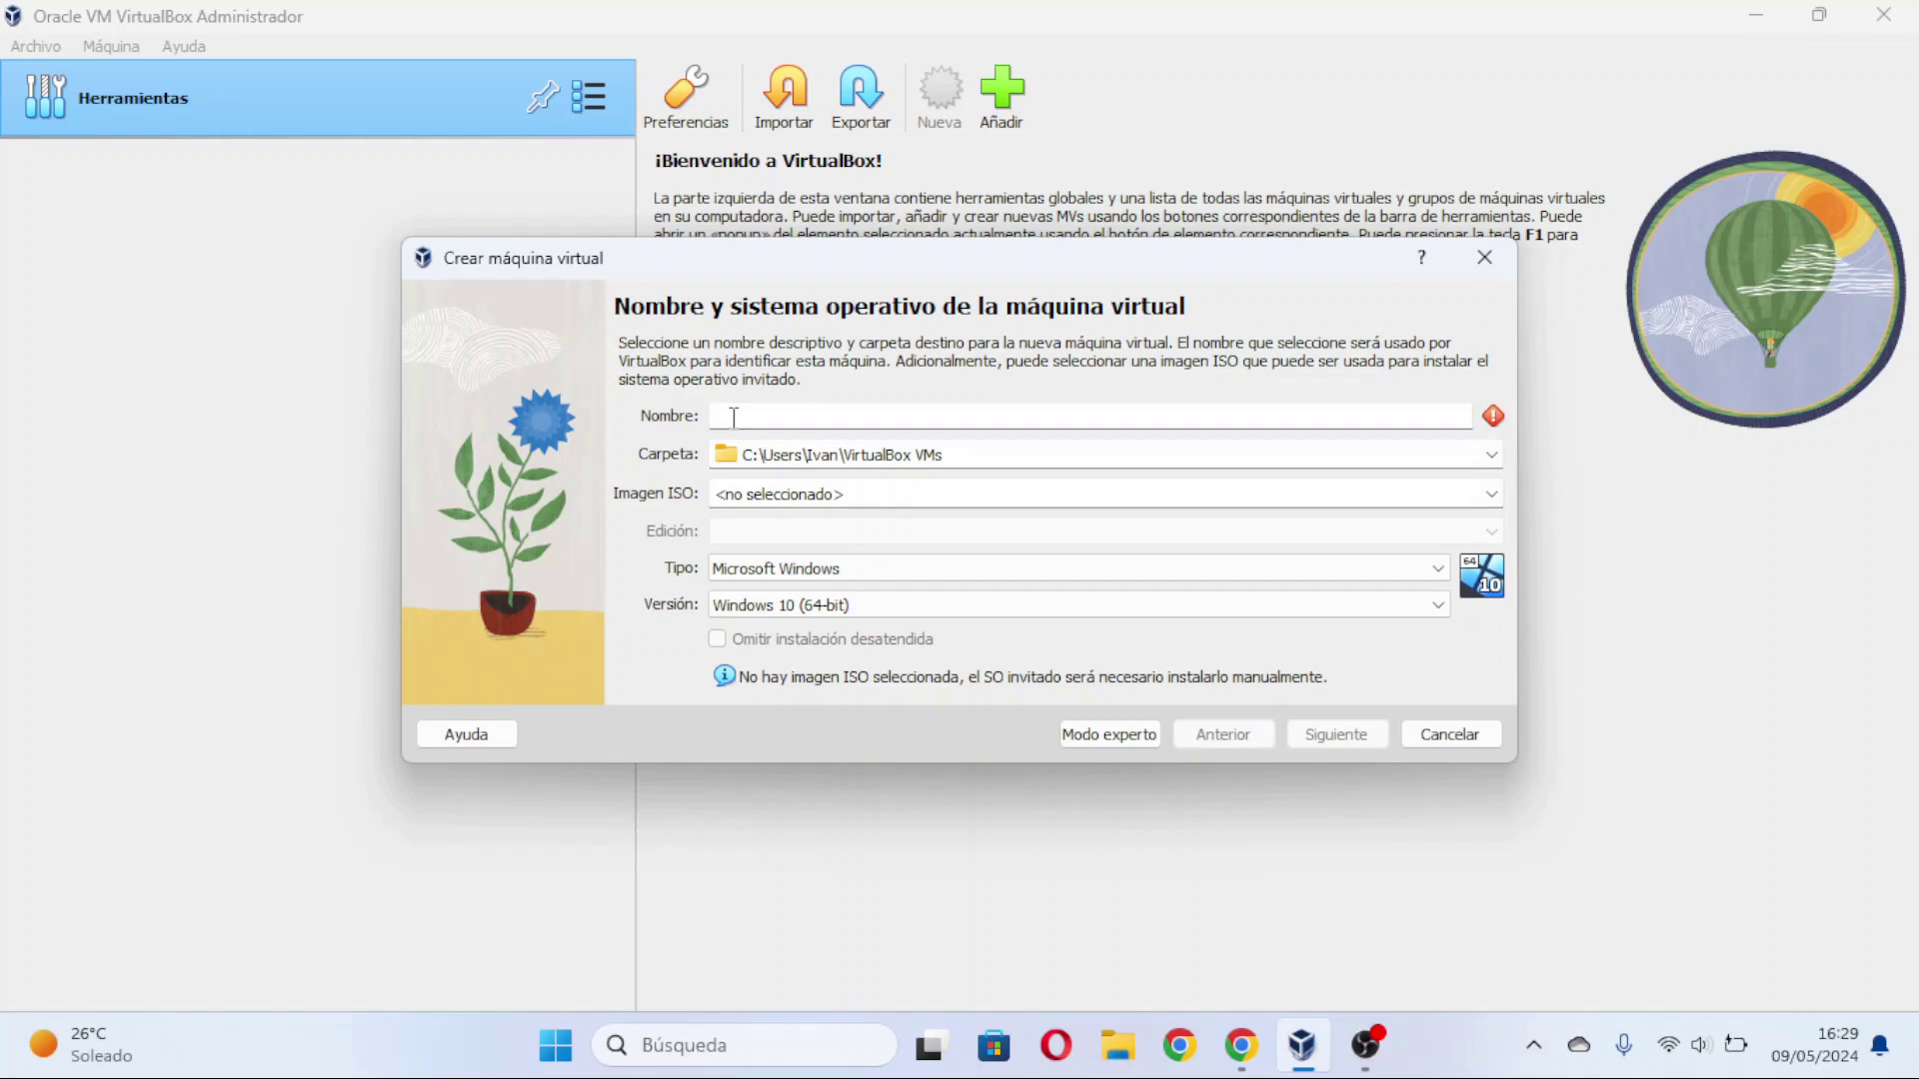
{"action": "type", "text": "Ubuntu"}
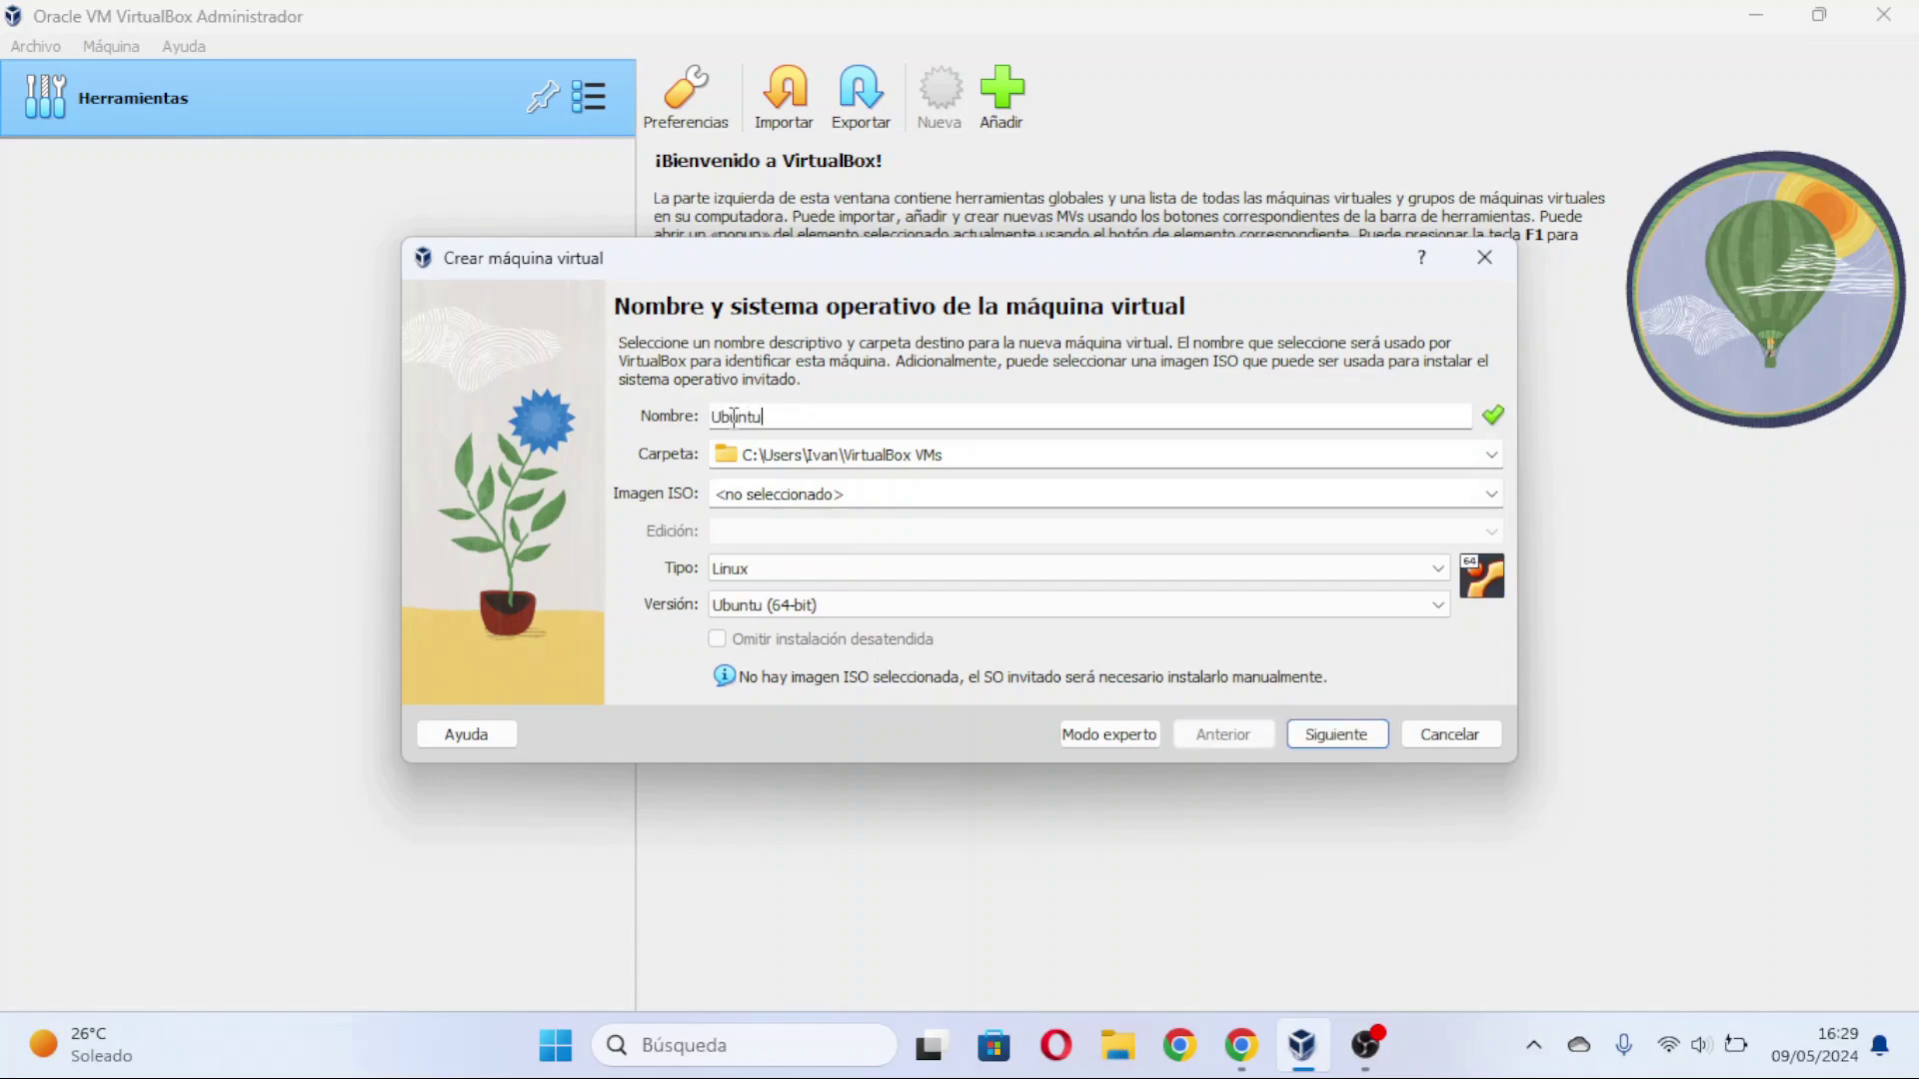
{"action": "key", "text": "BackSpace"}
{"action": "type", "text": "24.04"}
{"action": "left_click_drag", "start_coordinate": [811, 414], "coordinate": [705, 414]}
{"action": "left_click", "coordinate": [772, 415]}
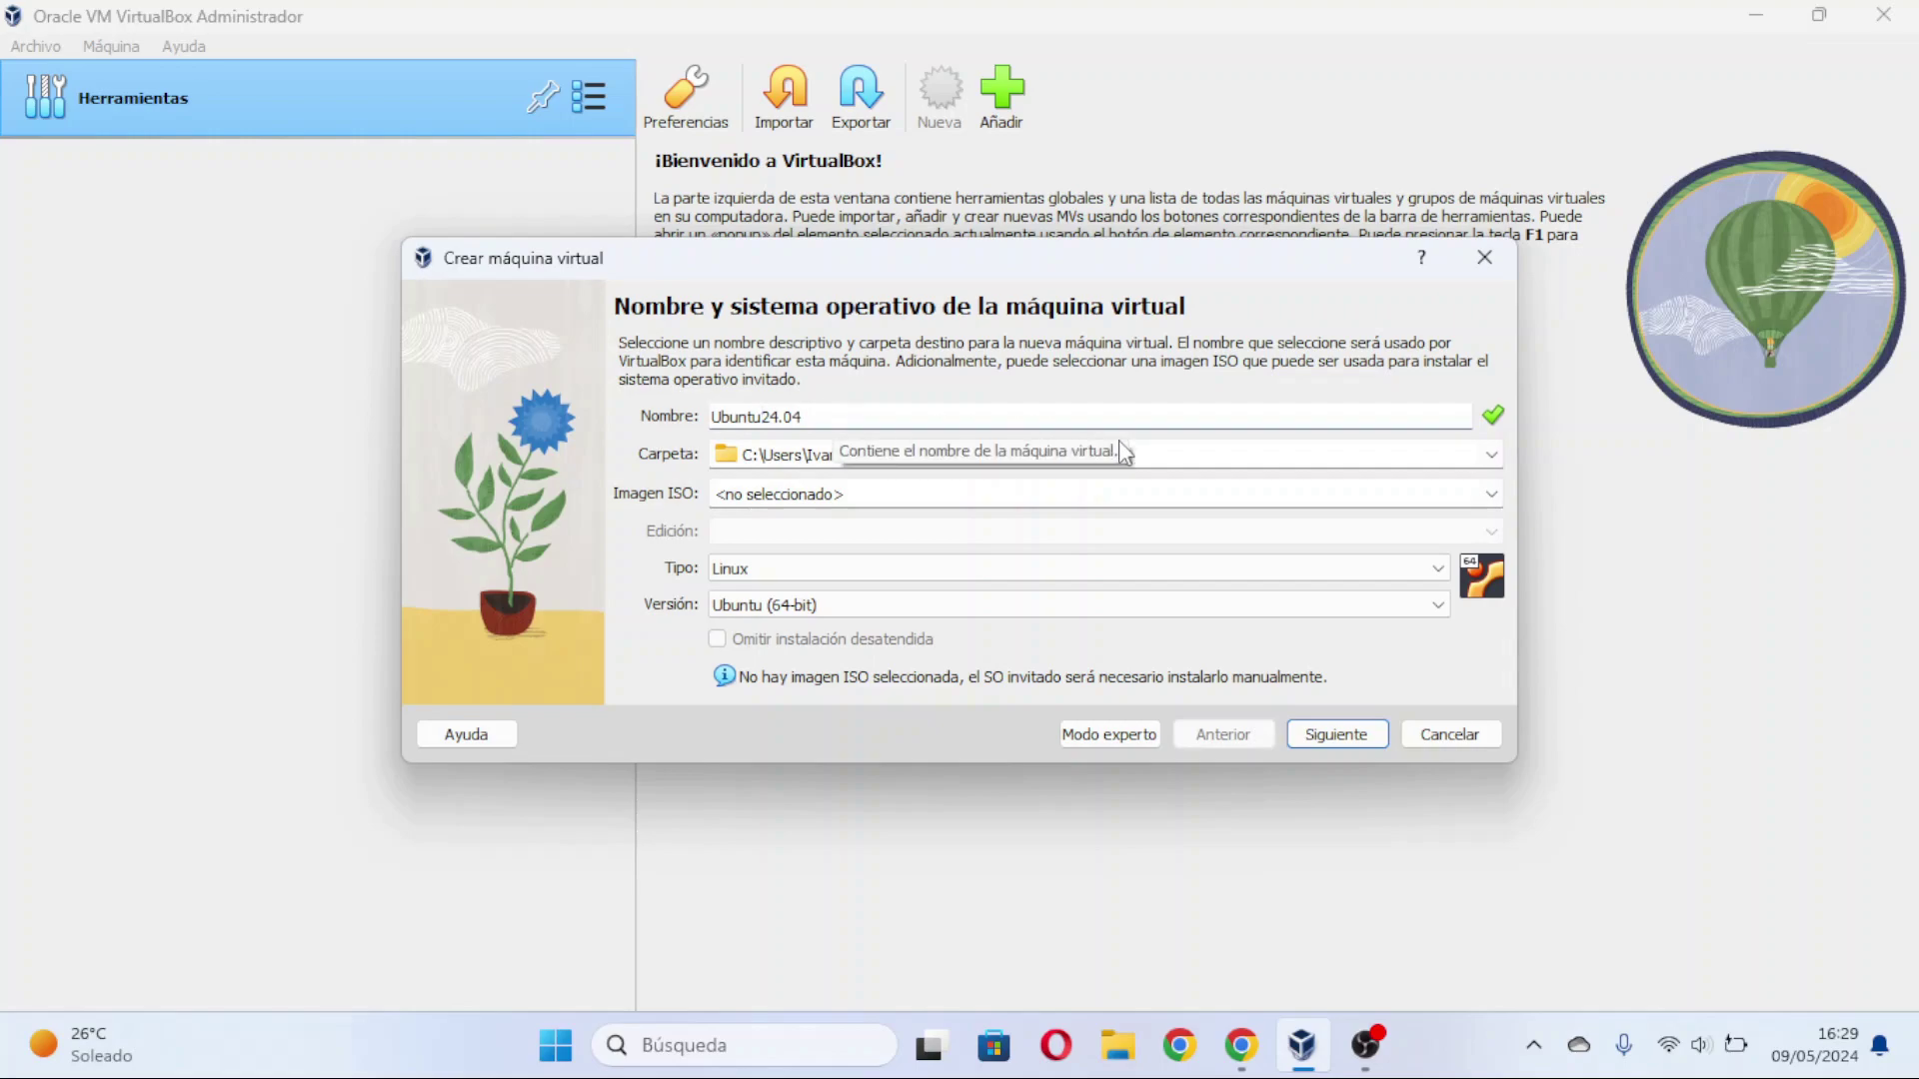
{"action": "left_click", "coordinate": [1493, 456]}
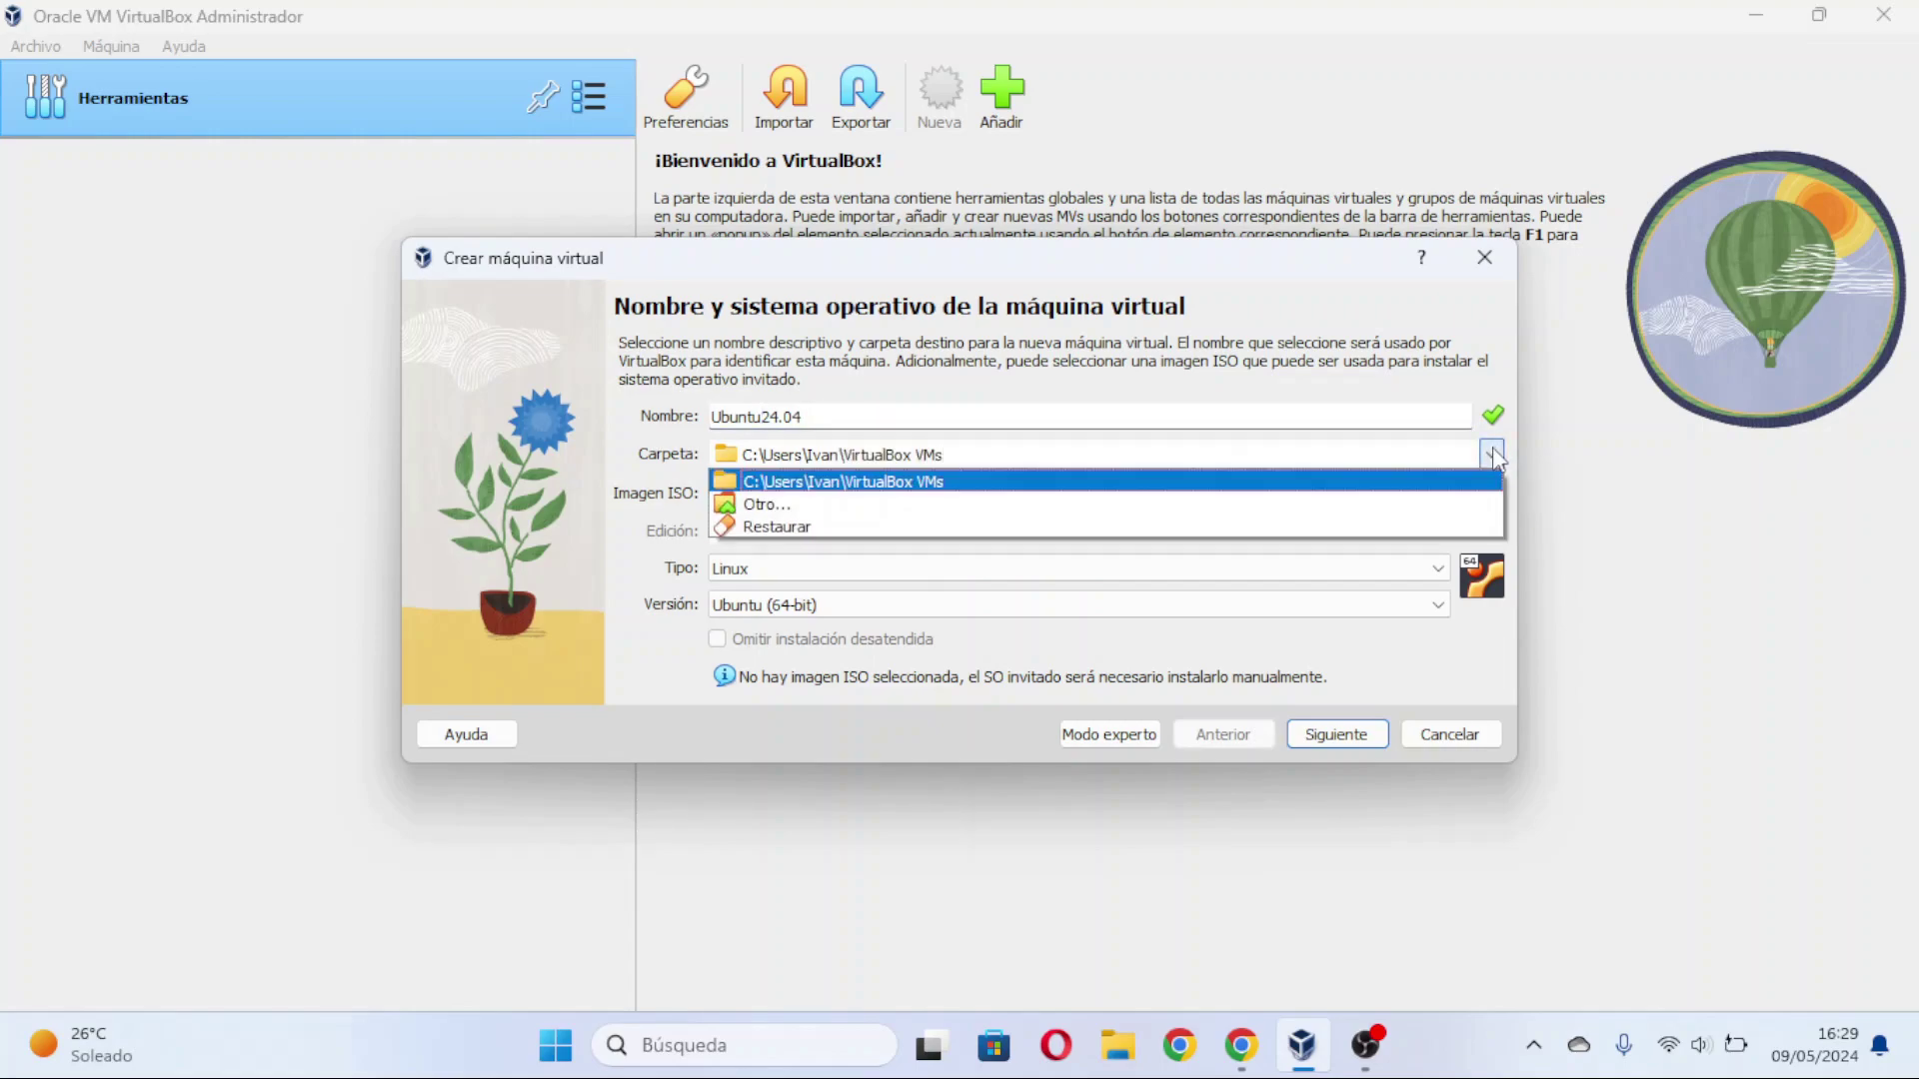
{"action": "left_click", "coordinate": [1468, 436]}
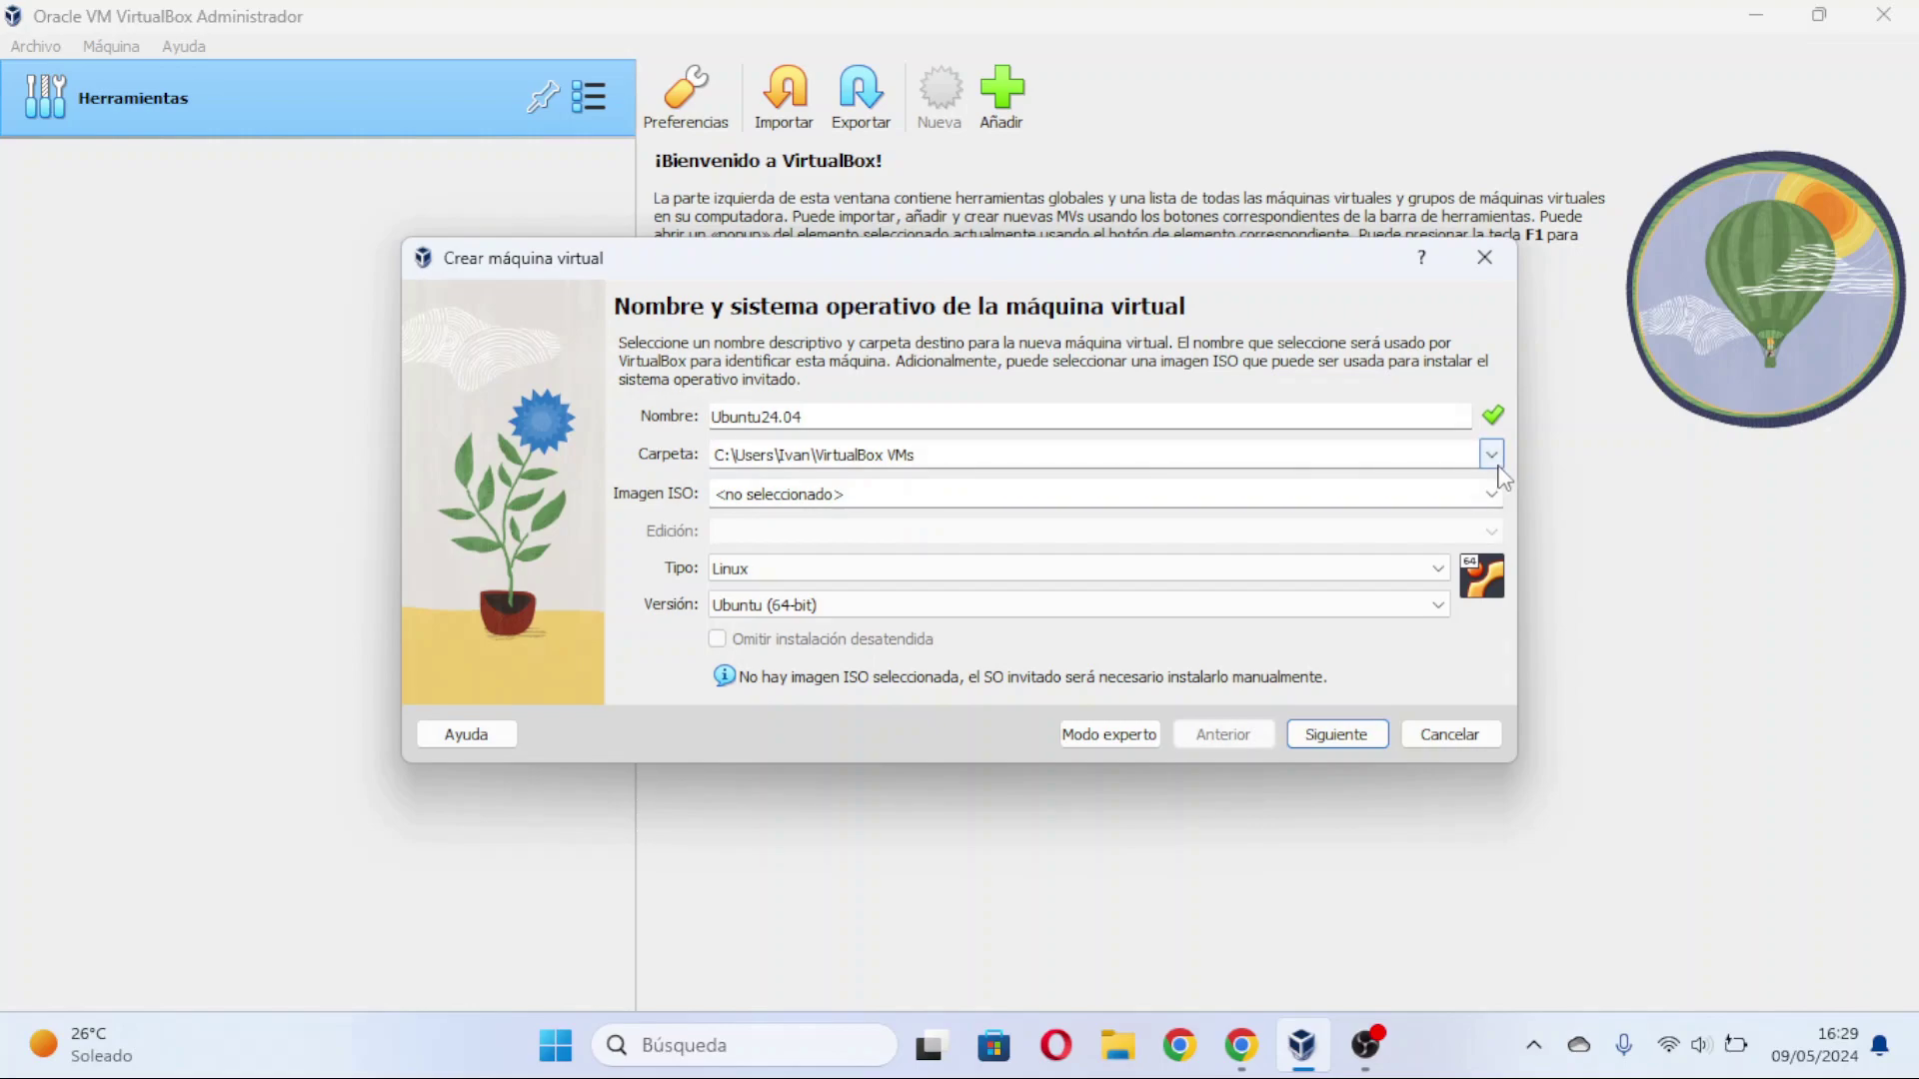
{"action": "left_click", "coordinate": [1502, 457]}
{"action": "left_click", "coordinate": [1510, 455]}
{"action": "left_click", "coordinate": [1491, 457]}
{"action": "left_click", "coordinate": [1491, 459]}
Step: Use ubuntu-24.04-desktop-amd64.iso from the Downloads folder as the ISO image and skip the unattended installation
{"action": "left_click", "coordinate": [1496, 499]}
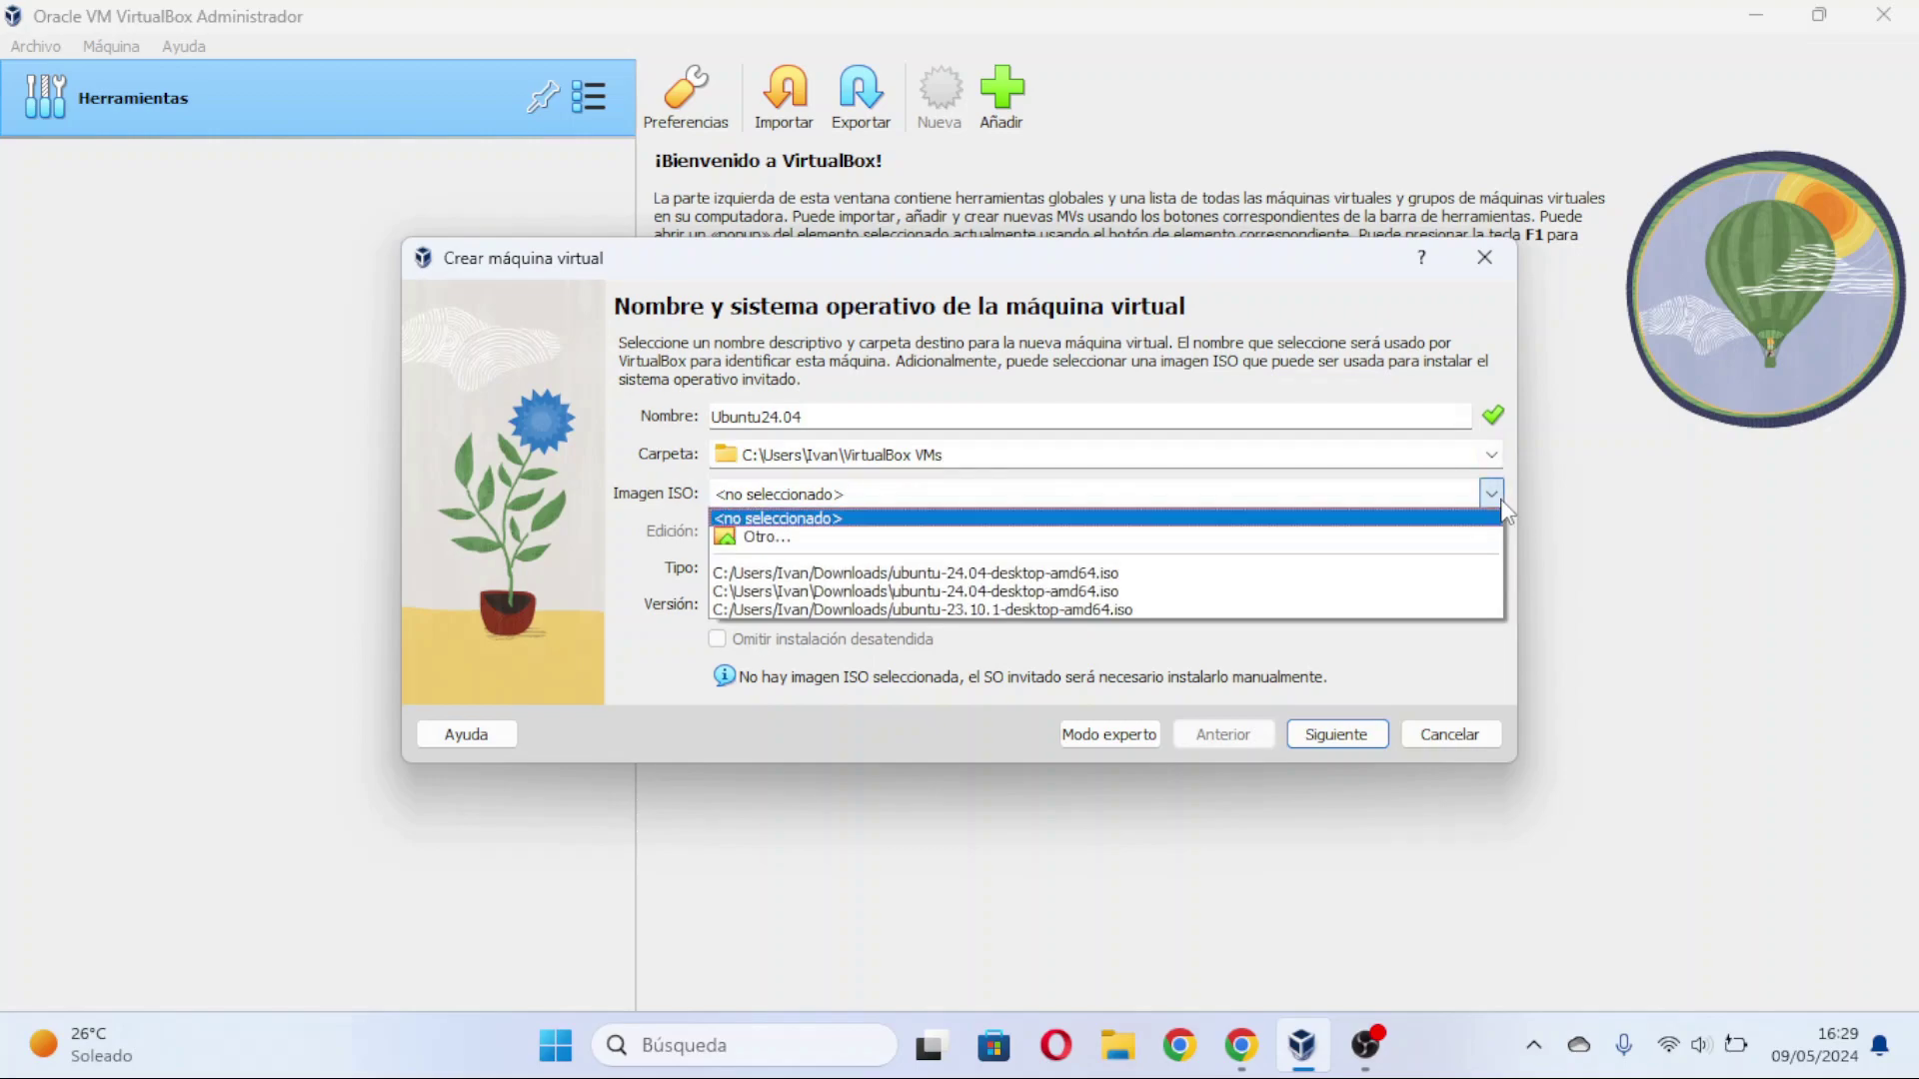
{"action": "left_click", "coordinate": [794, 540]}
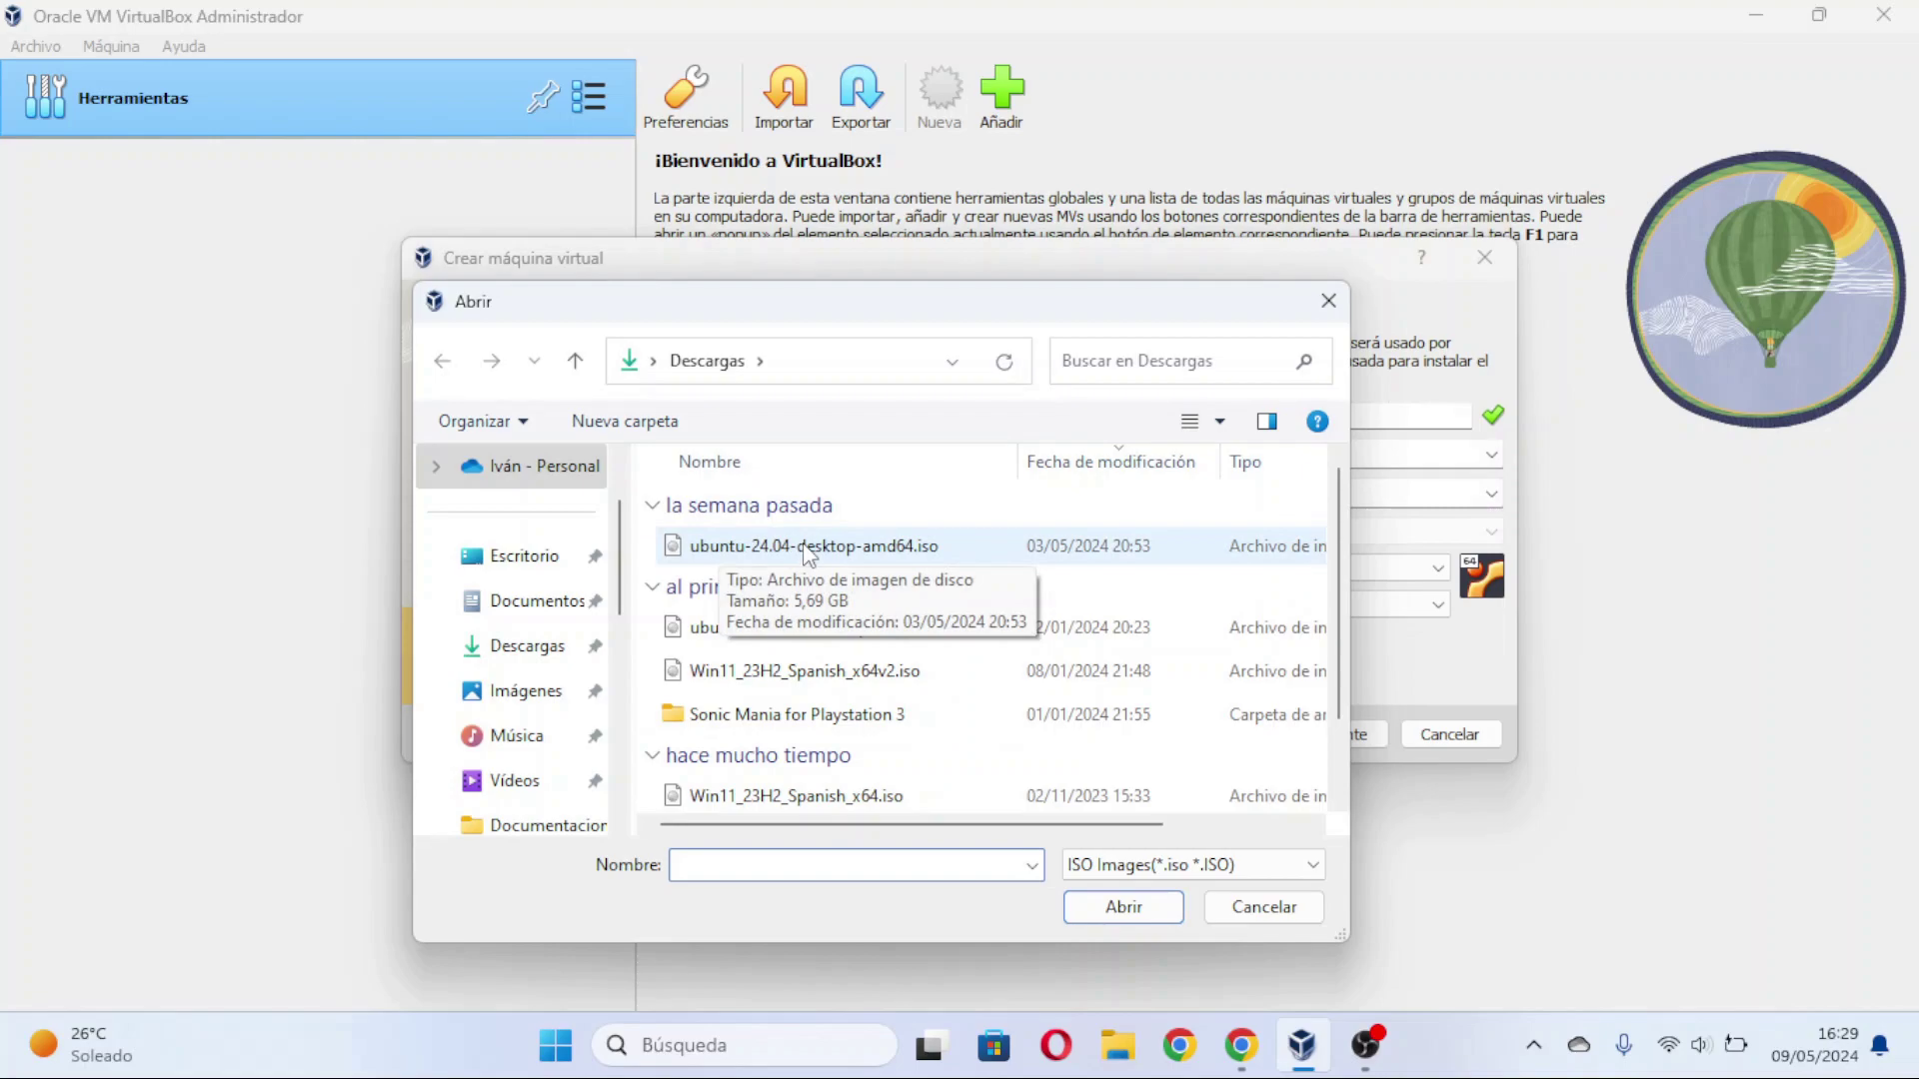
{"action": "double_click", "coordinate": [766, 548]}
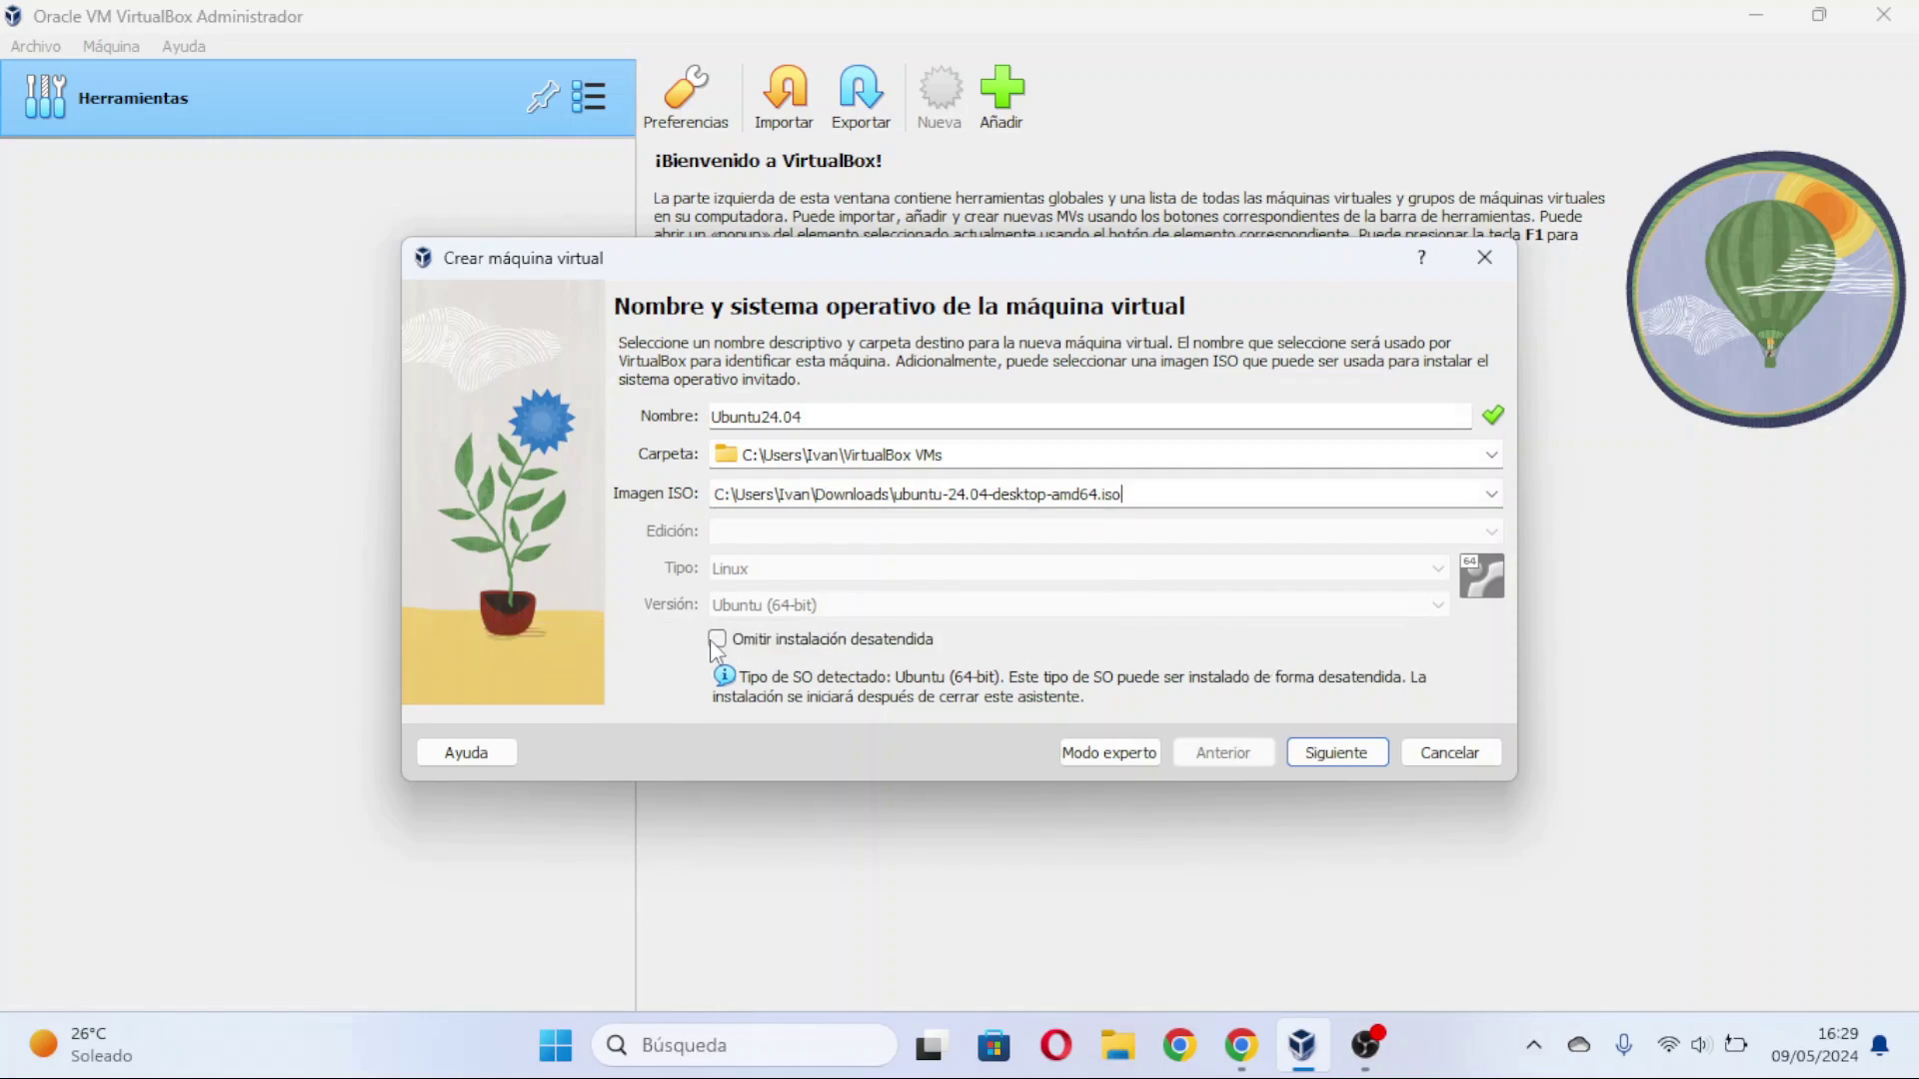
{"action": "left_click", "coordinate": [717, 644]}
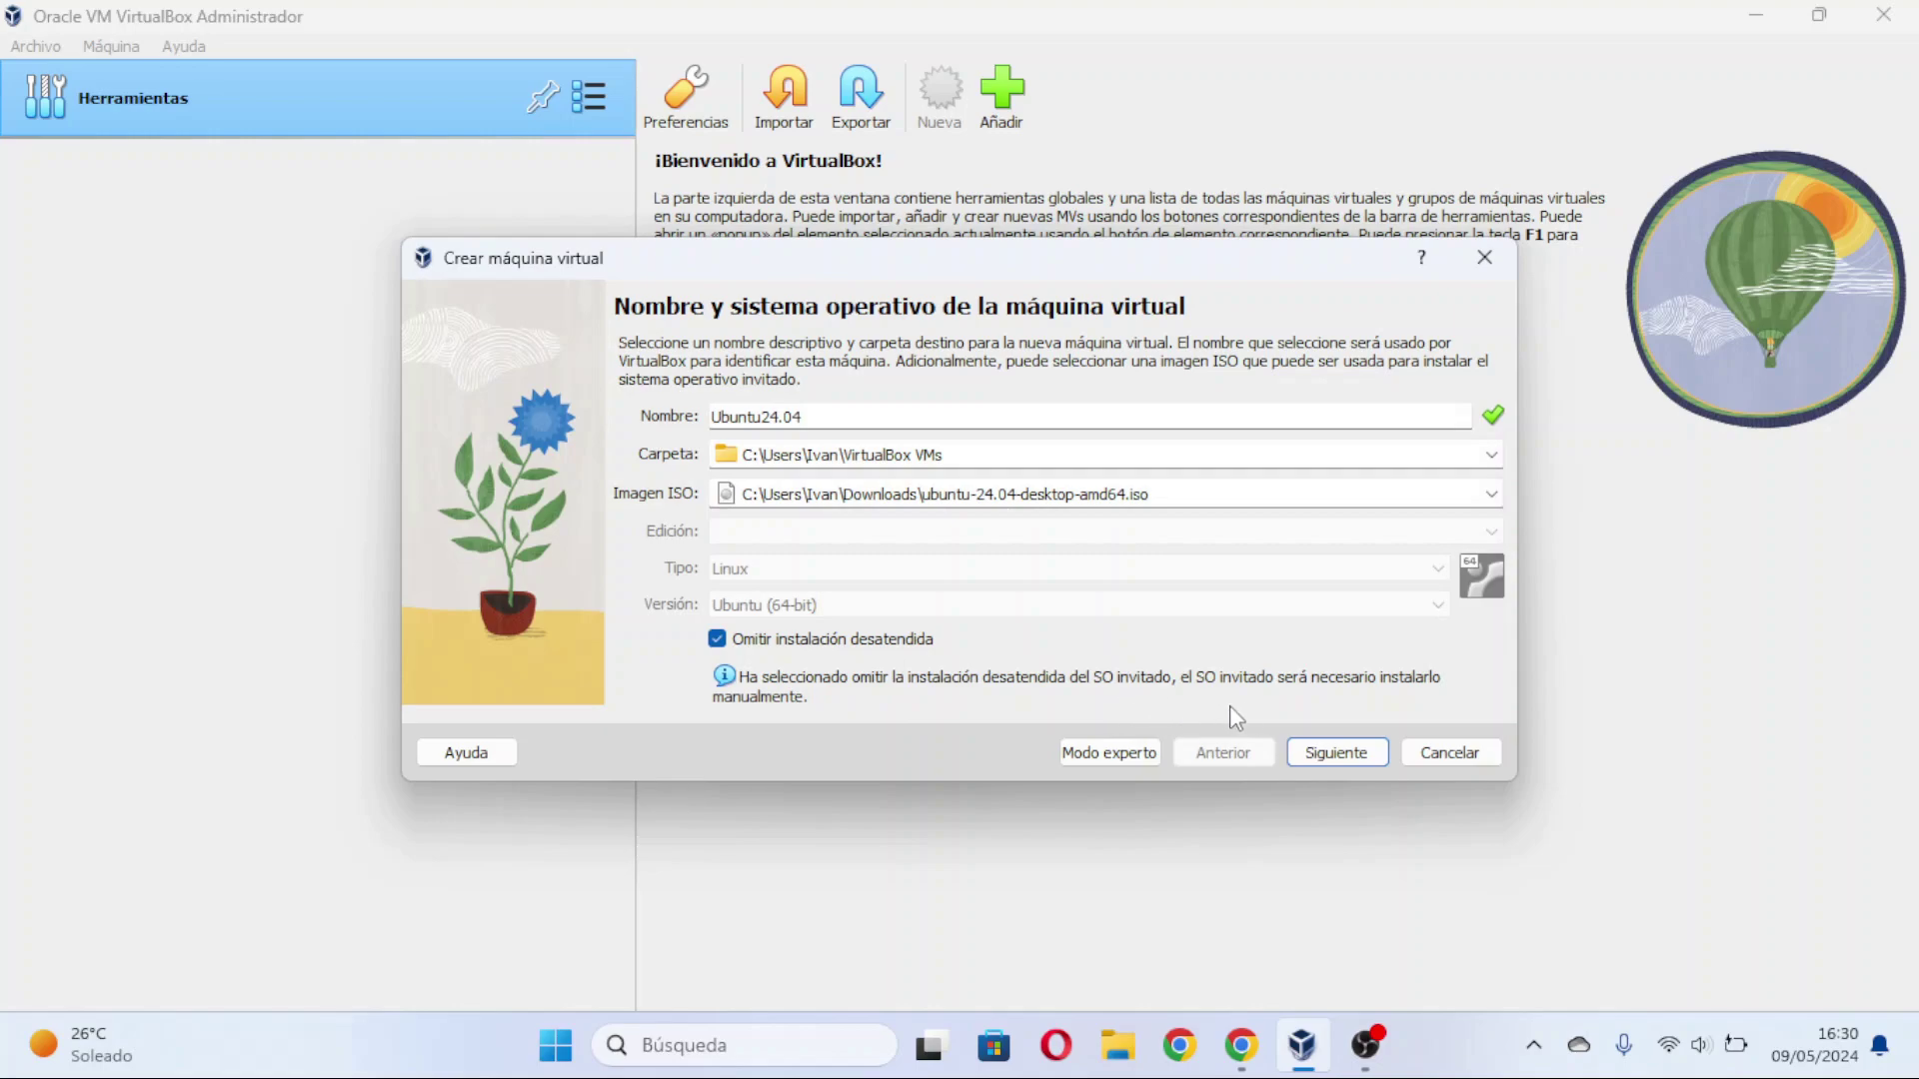
{"action": "left_click", "coordinate": [1316, 753]}
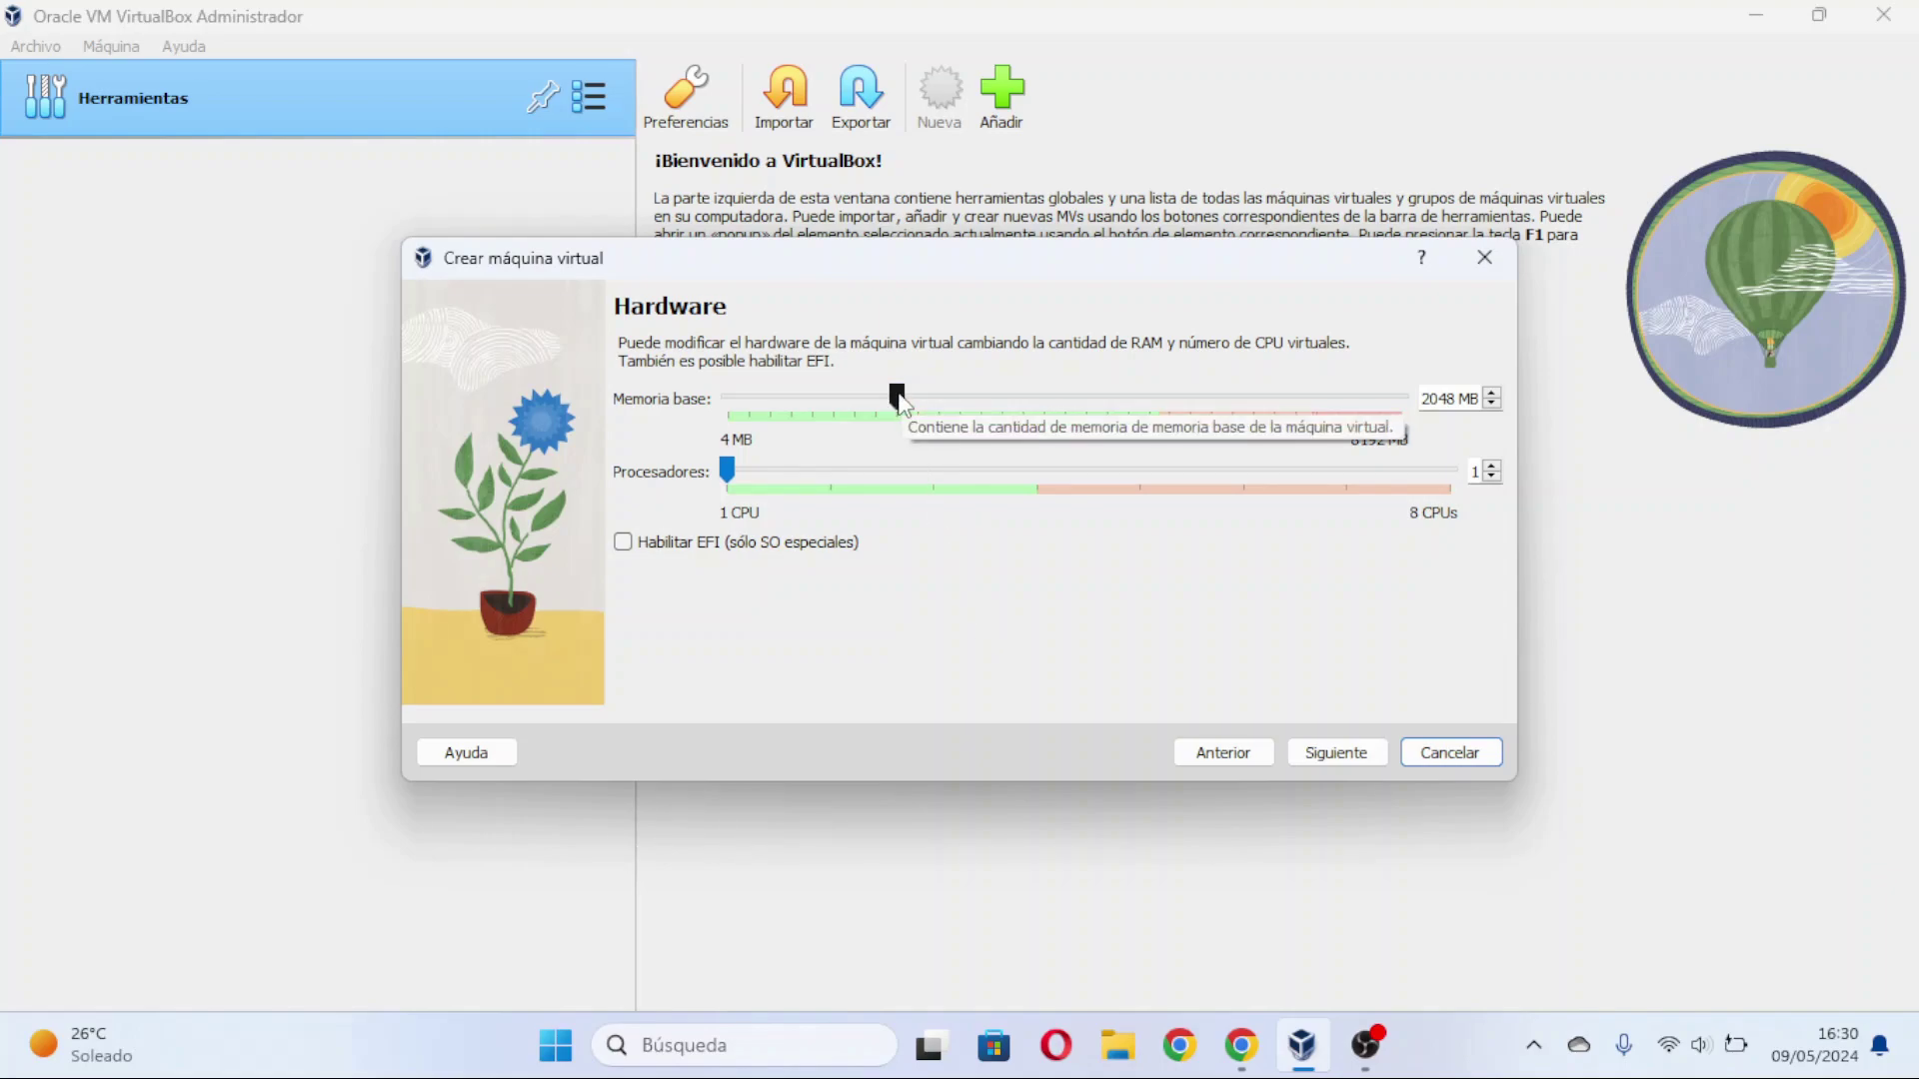
Step: Give the virtual machine 4096 MB of base memory and 4 processors
{"action": "left_click_drag", "start_coordinate": [899, 396], "coordinate": [1065, 391]}
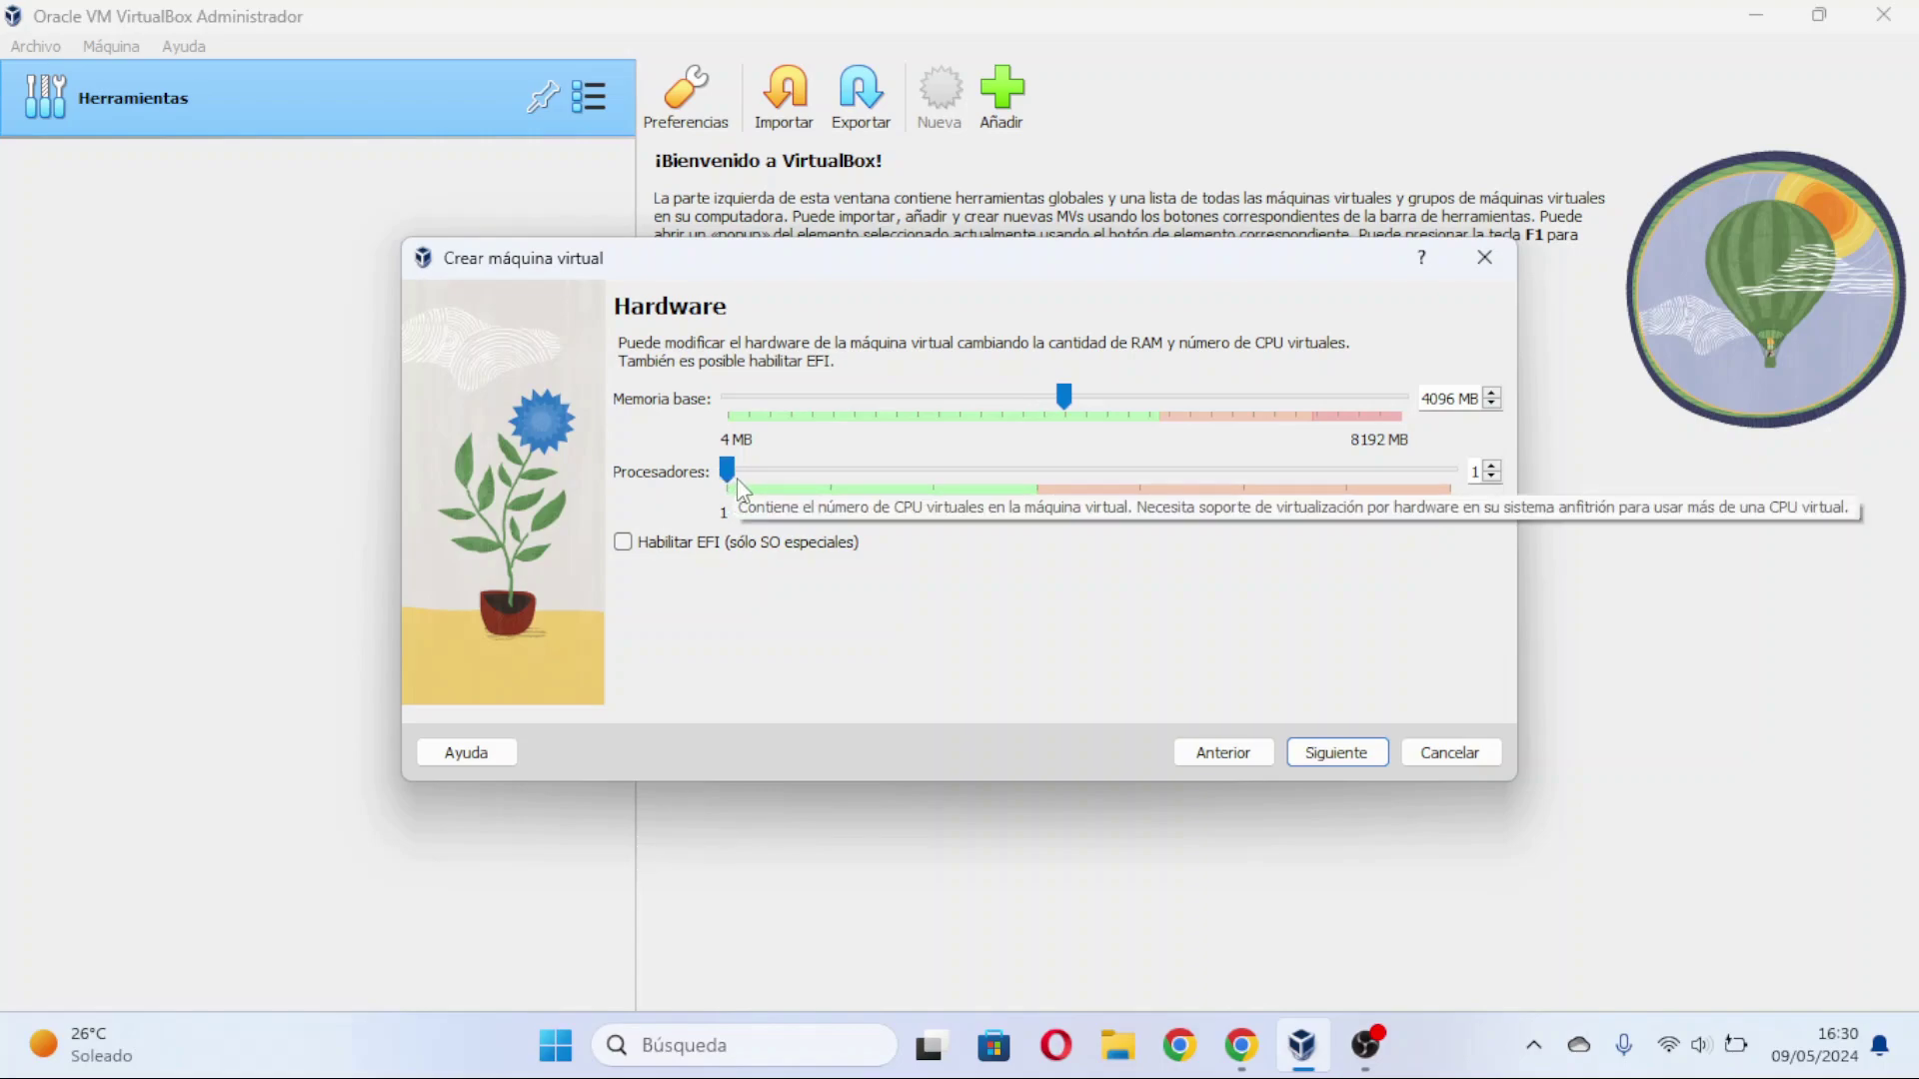
{"action": "left_click_drag", "start_coordinate": [725, 468], "coordinate": [993, 493]}
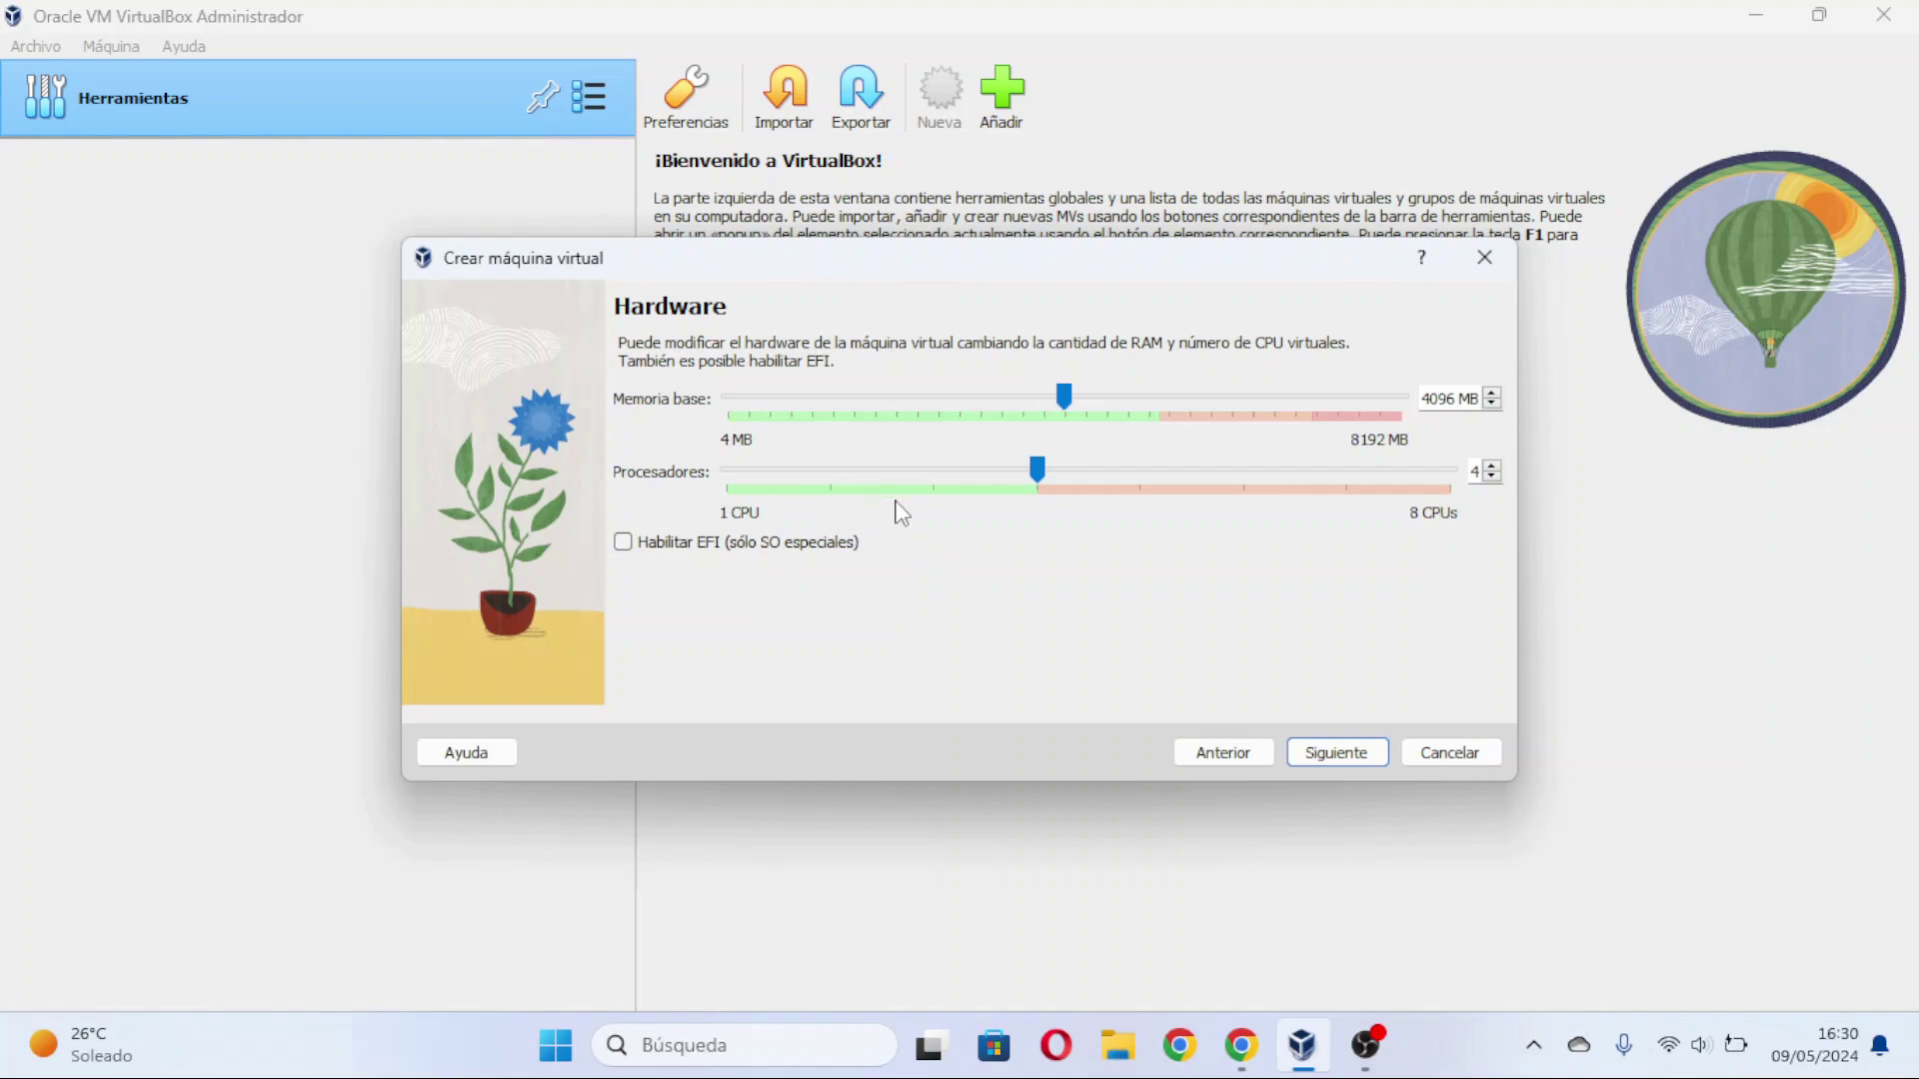
{"action": "left_click", "coordinate": [1336, 754]}
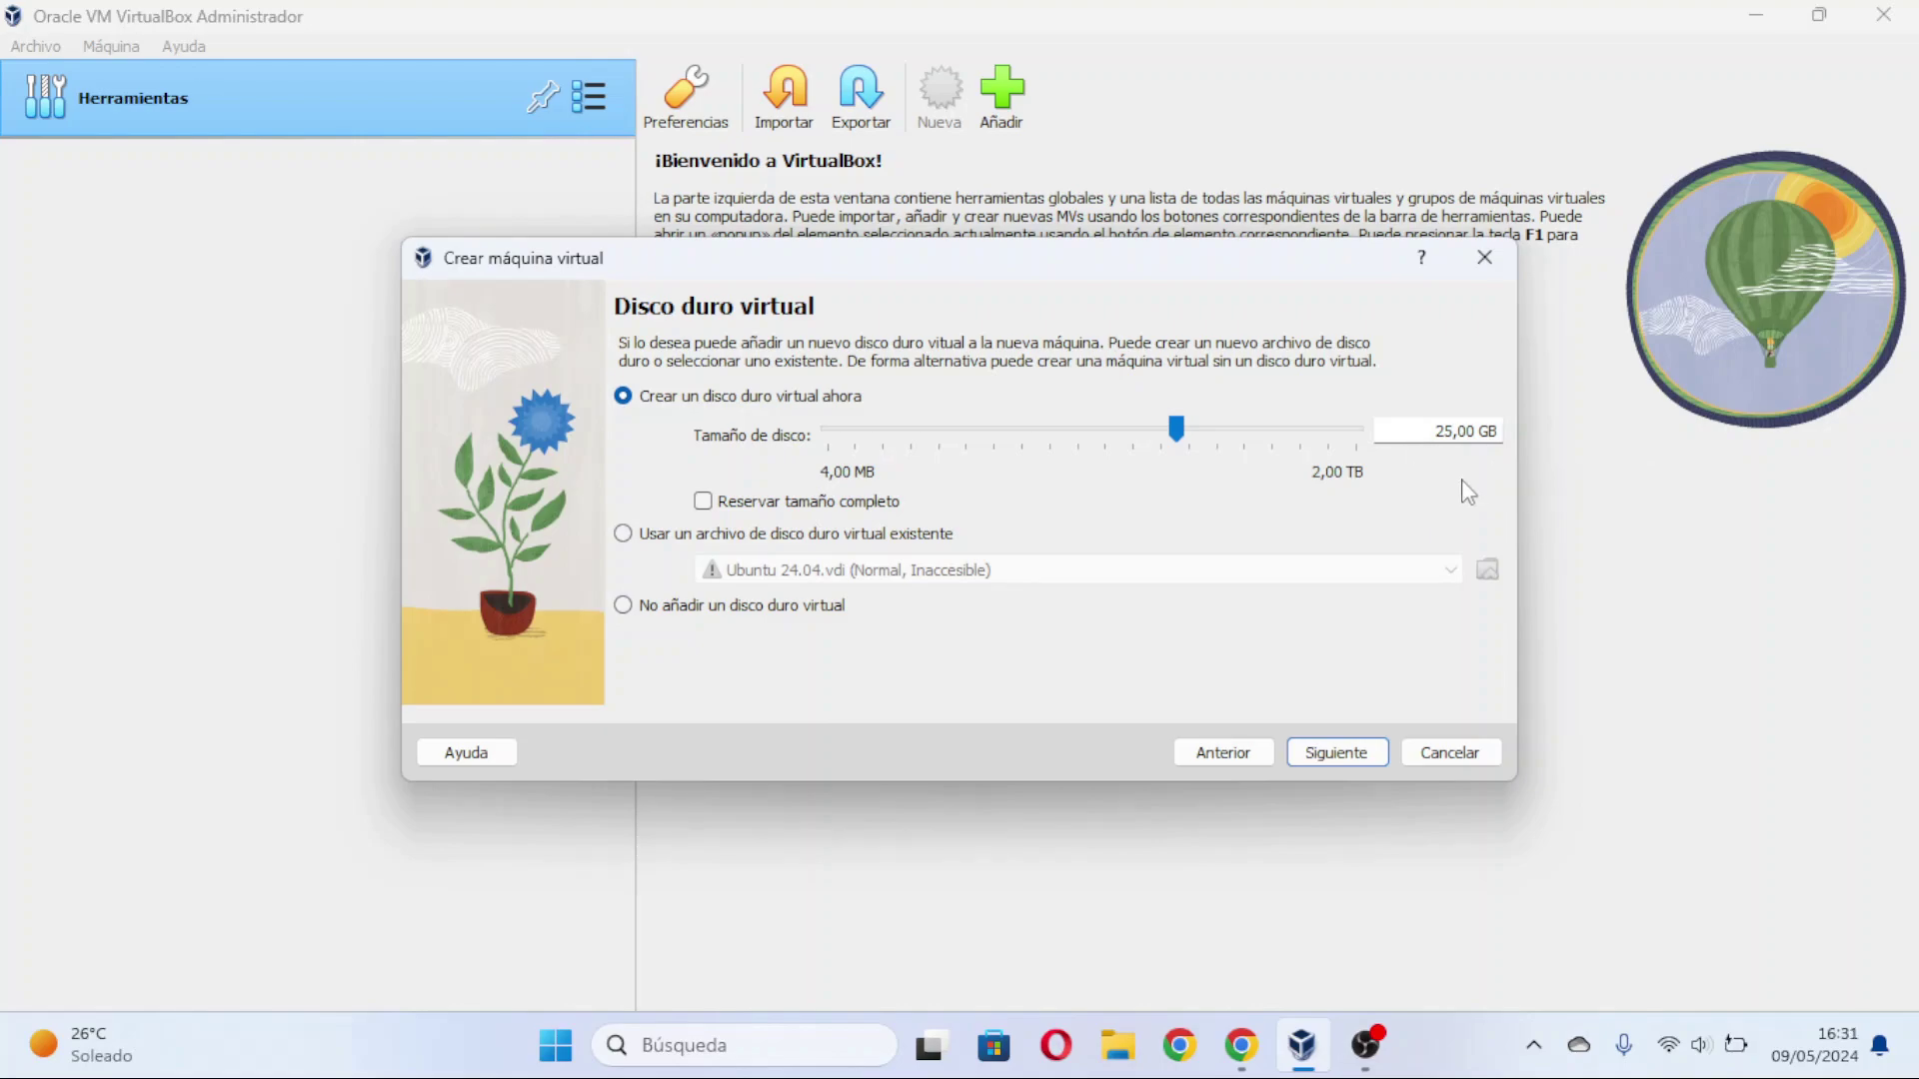
Step: Set the new virtual hard disk's size to about 51 GB and finish creating the machine
{"action": "mouse_move", "coordinate": [1181, 437]}
{"action": "left_mouse_down"}
{"action": "mouse_move", "coordinate": [1231, 438]}
{"action": "mouse_move", "coordinate": [1210, 433]}
{"action": "left_mouse_up"}
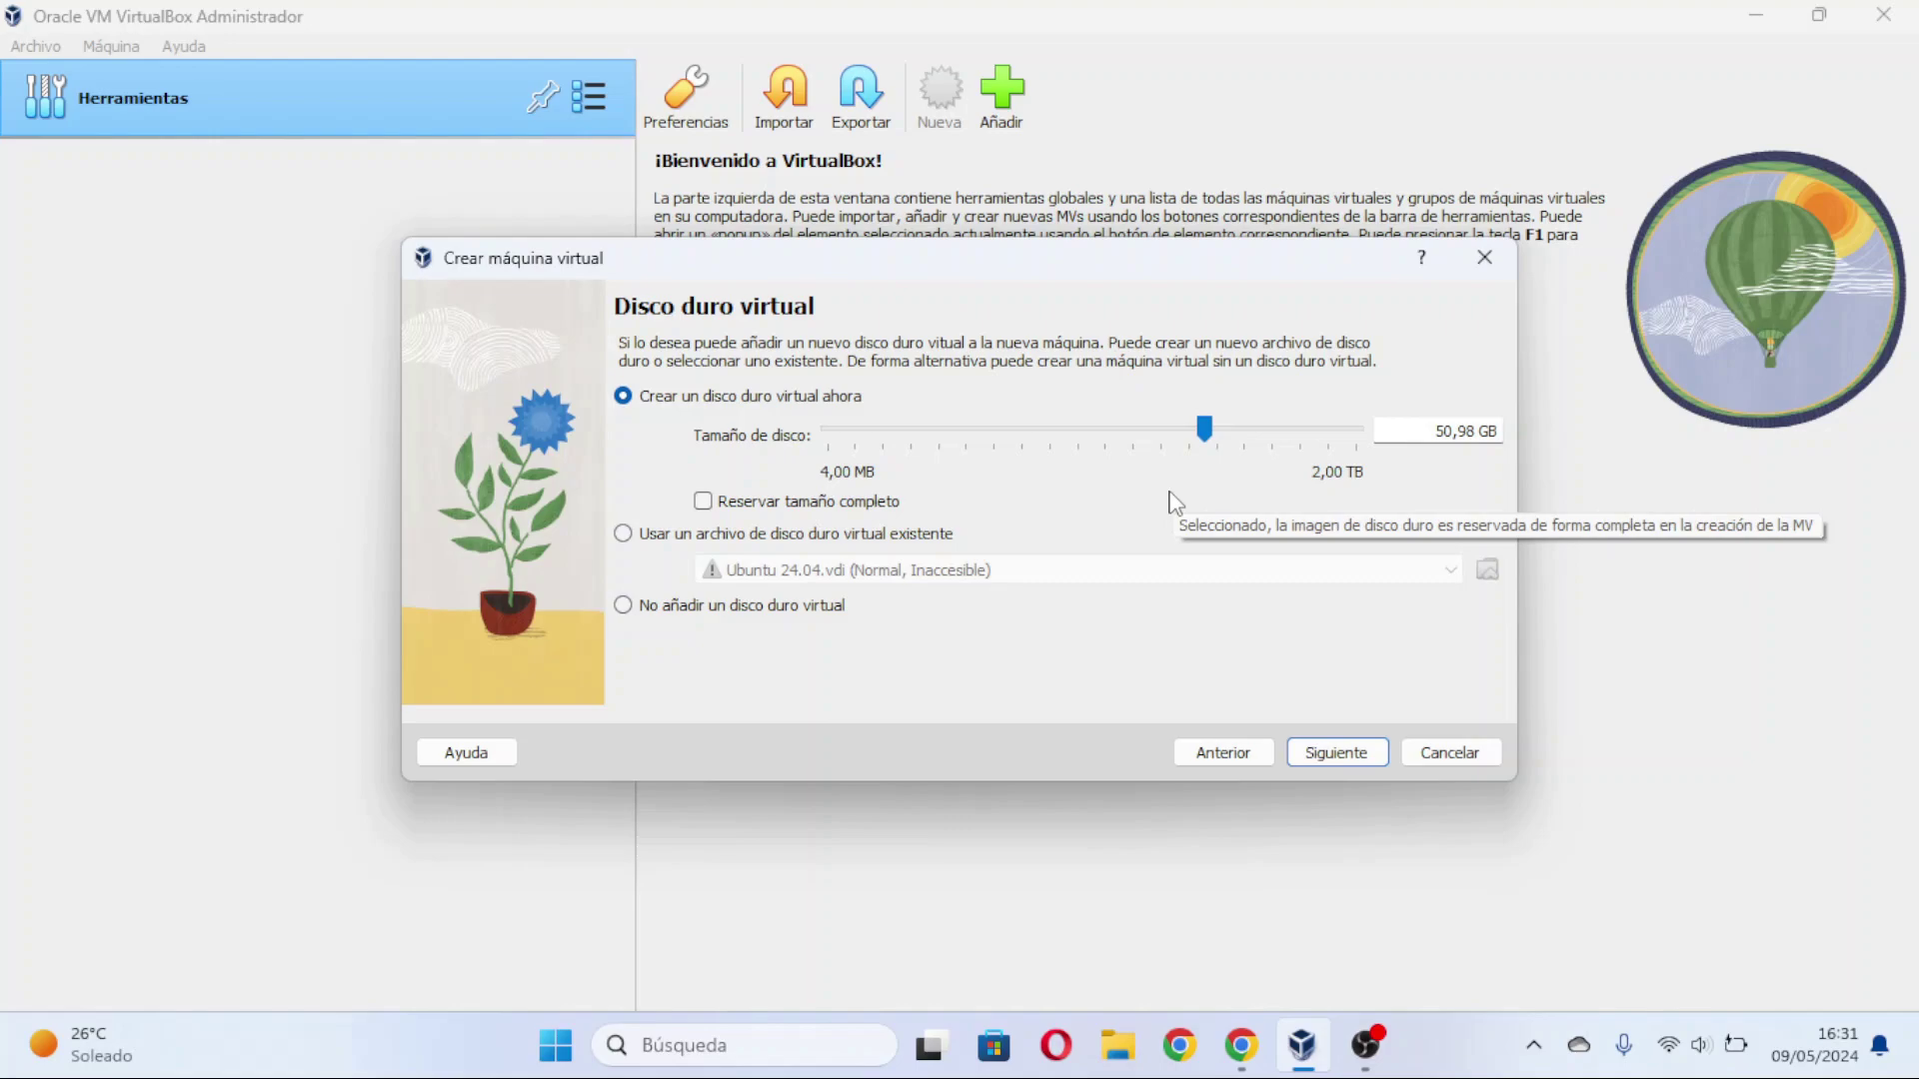
{"action": "left_click", "coordinate": [1333, 756]}
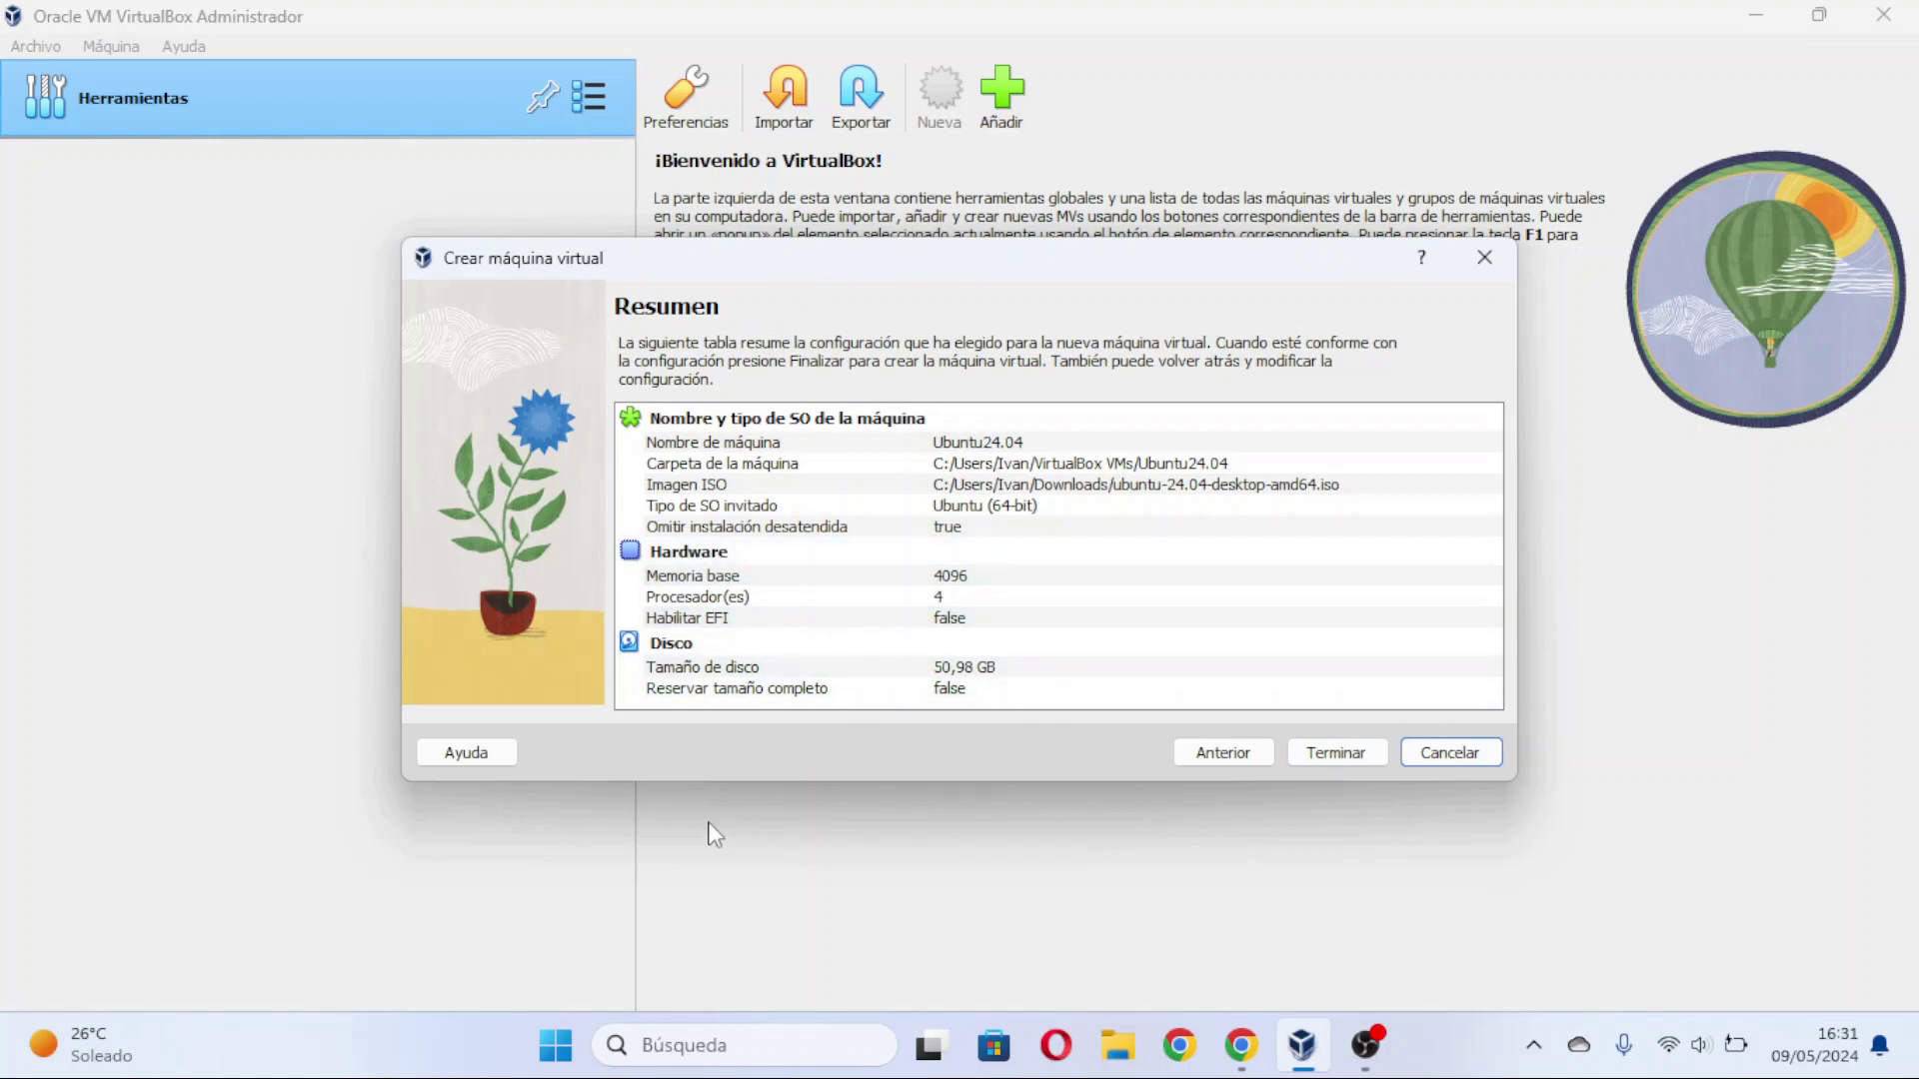
{"action": "left_click", "coordinate": [1359, 756]}
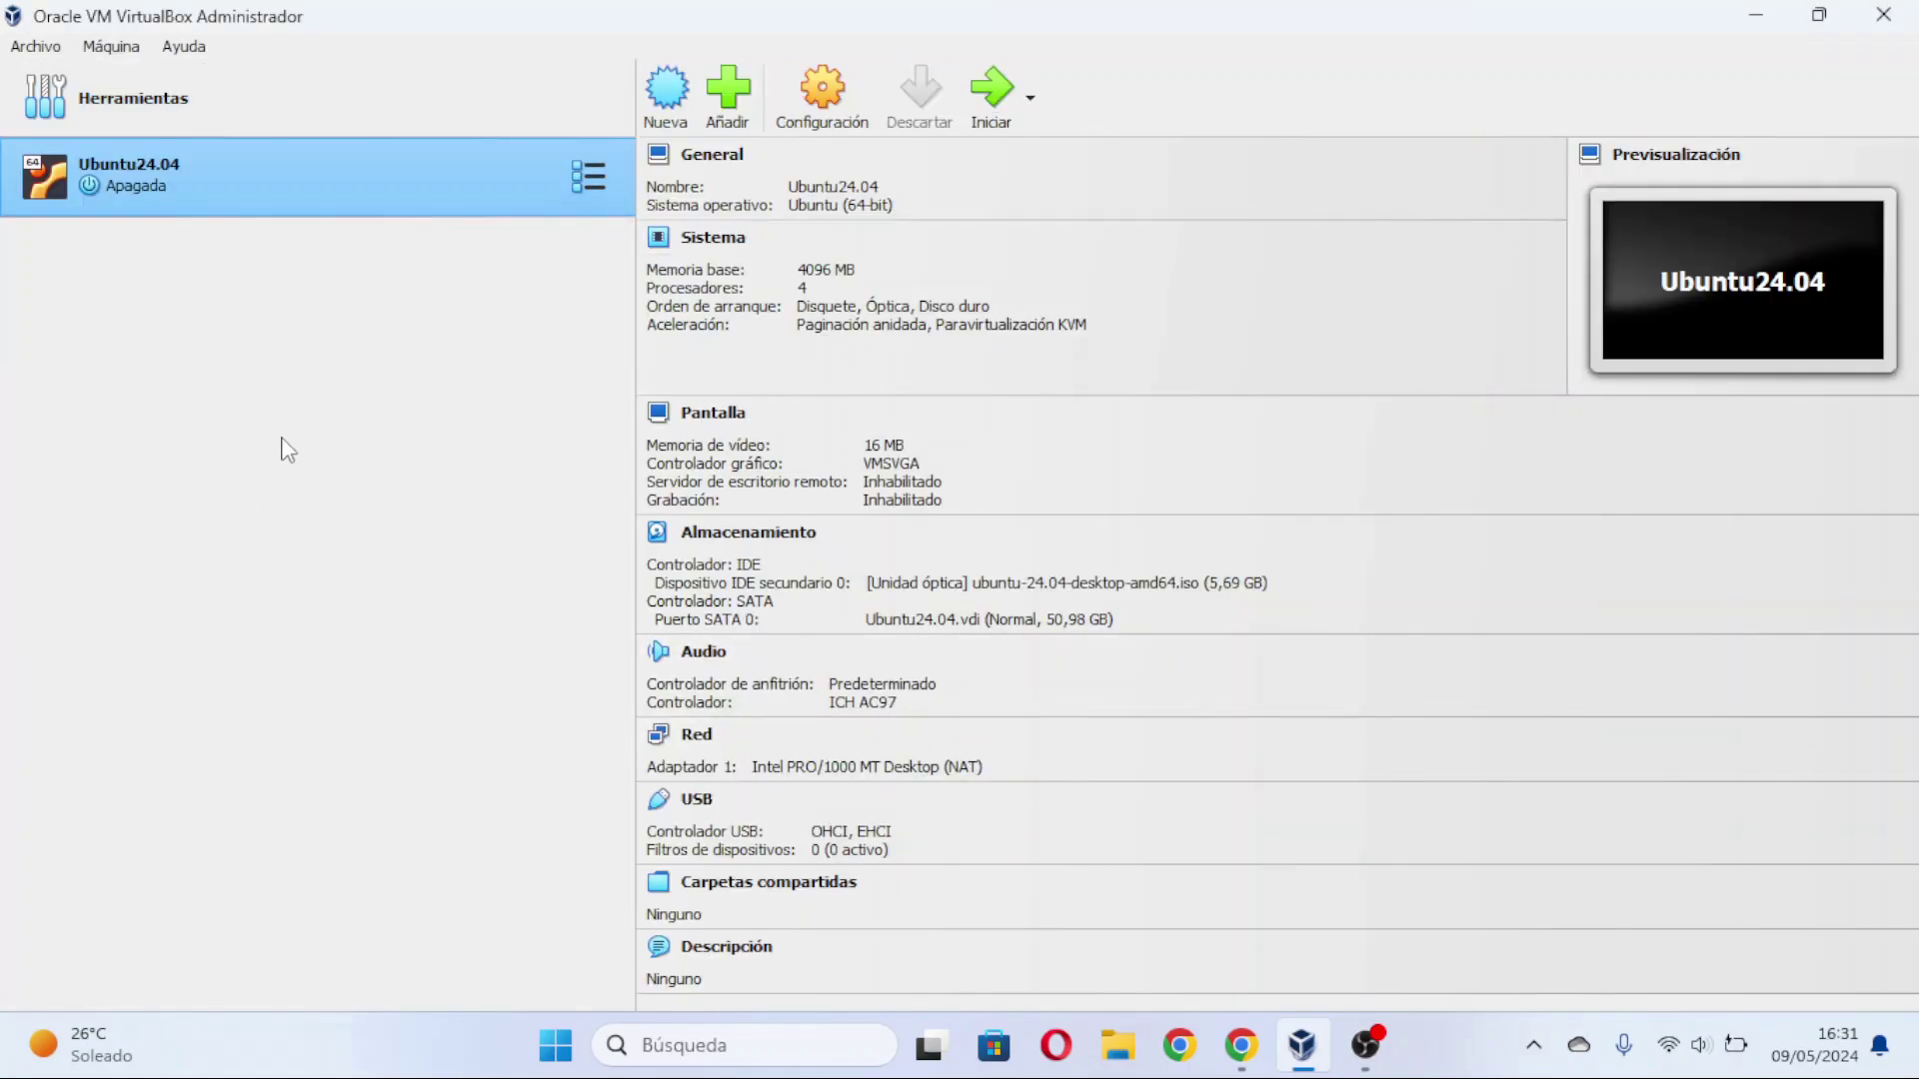
Step: Start the Ubuntu24.04 machine and boot the Try or Install Ubuntu entry in a maximized window
{"action": "double_click", "coordinate": [243, 192]}
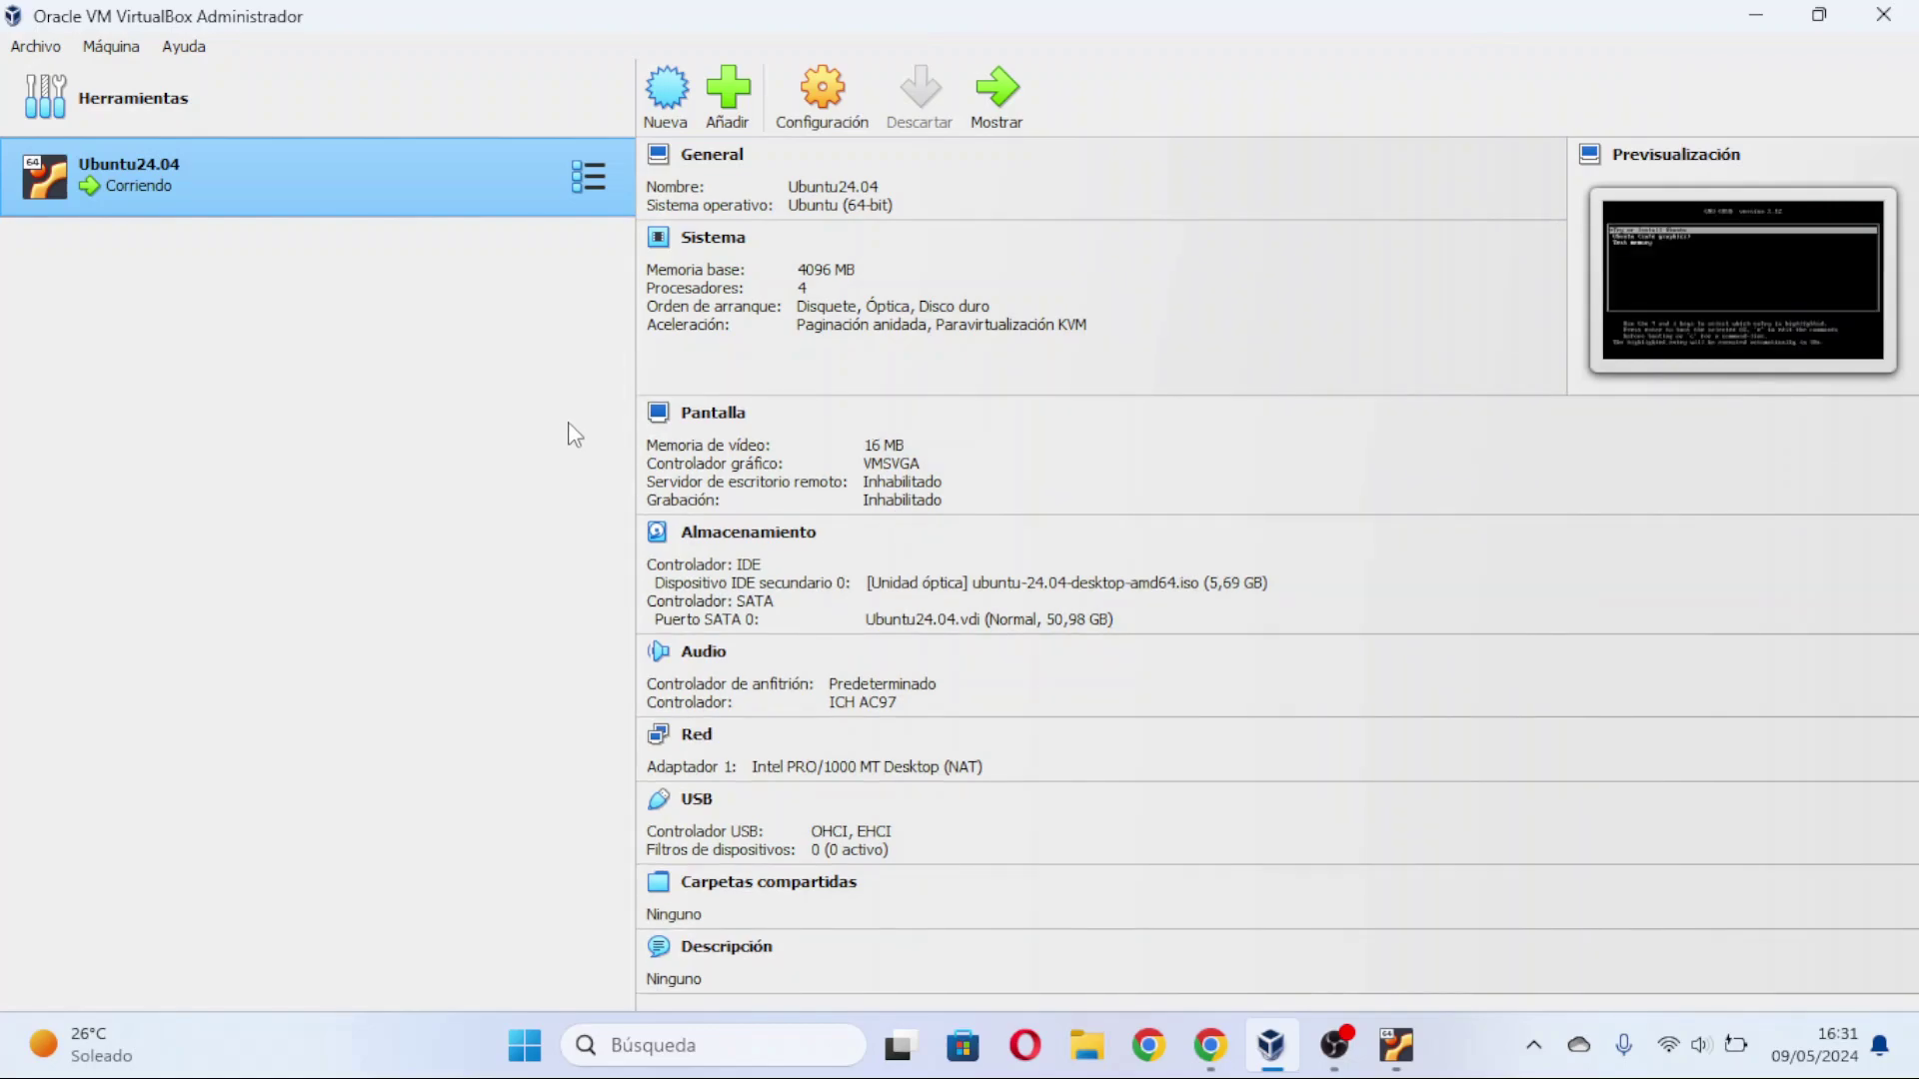
{"action": "left_click", "coordinate": [1397, 1045]}
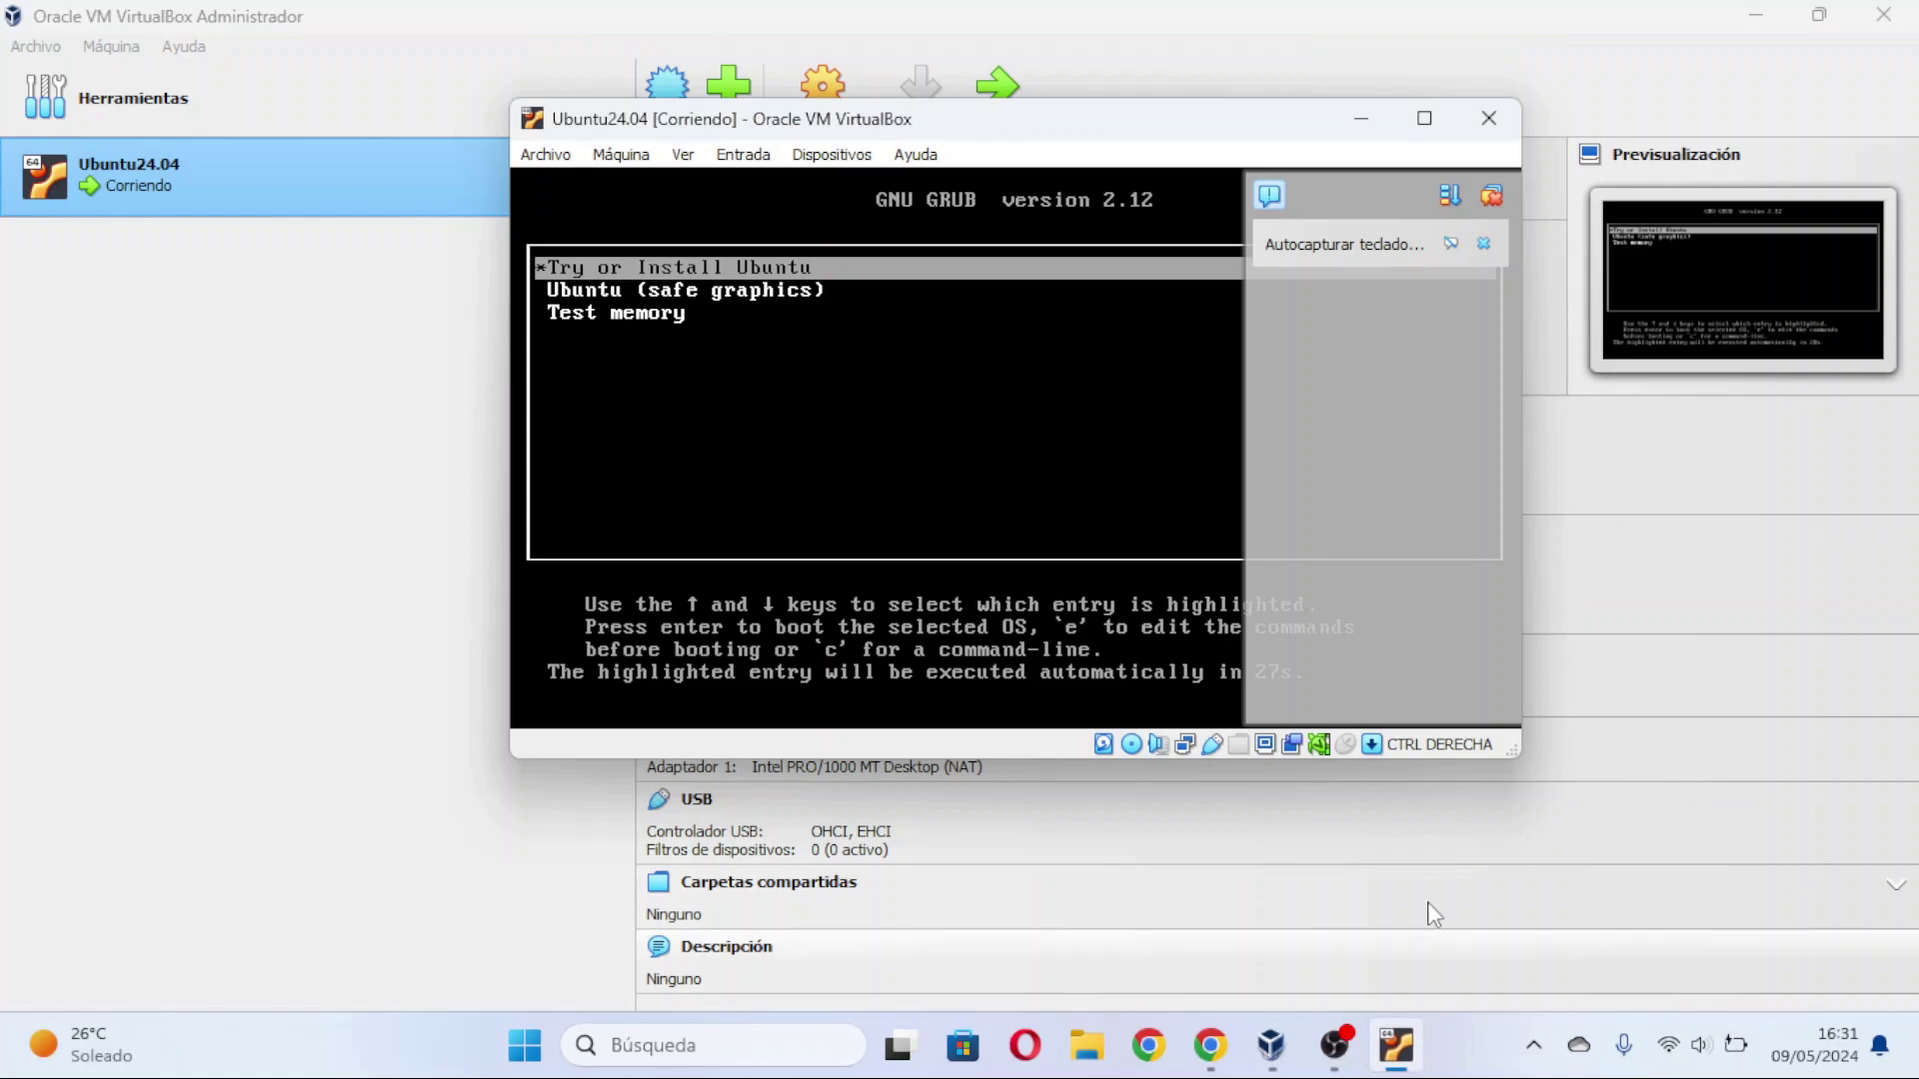
{"action": "left_click", "coordinate": [1494, 190]}
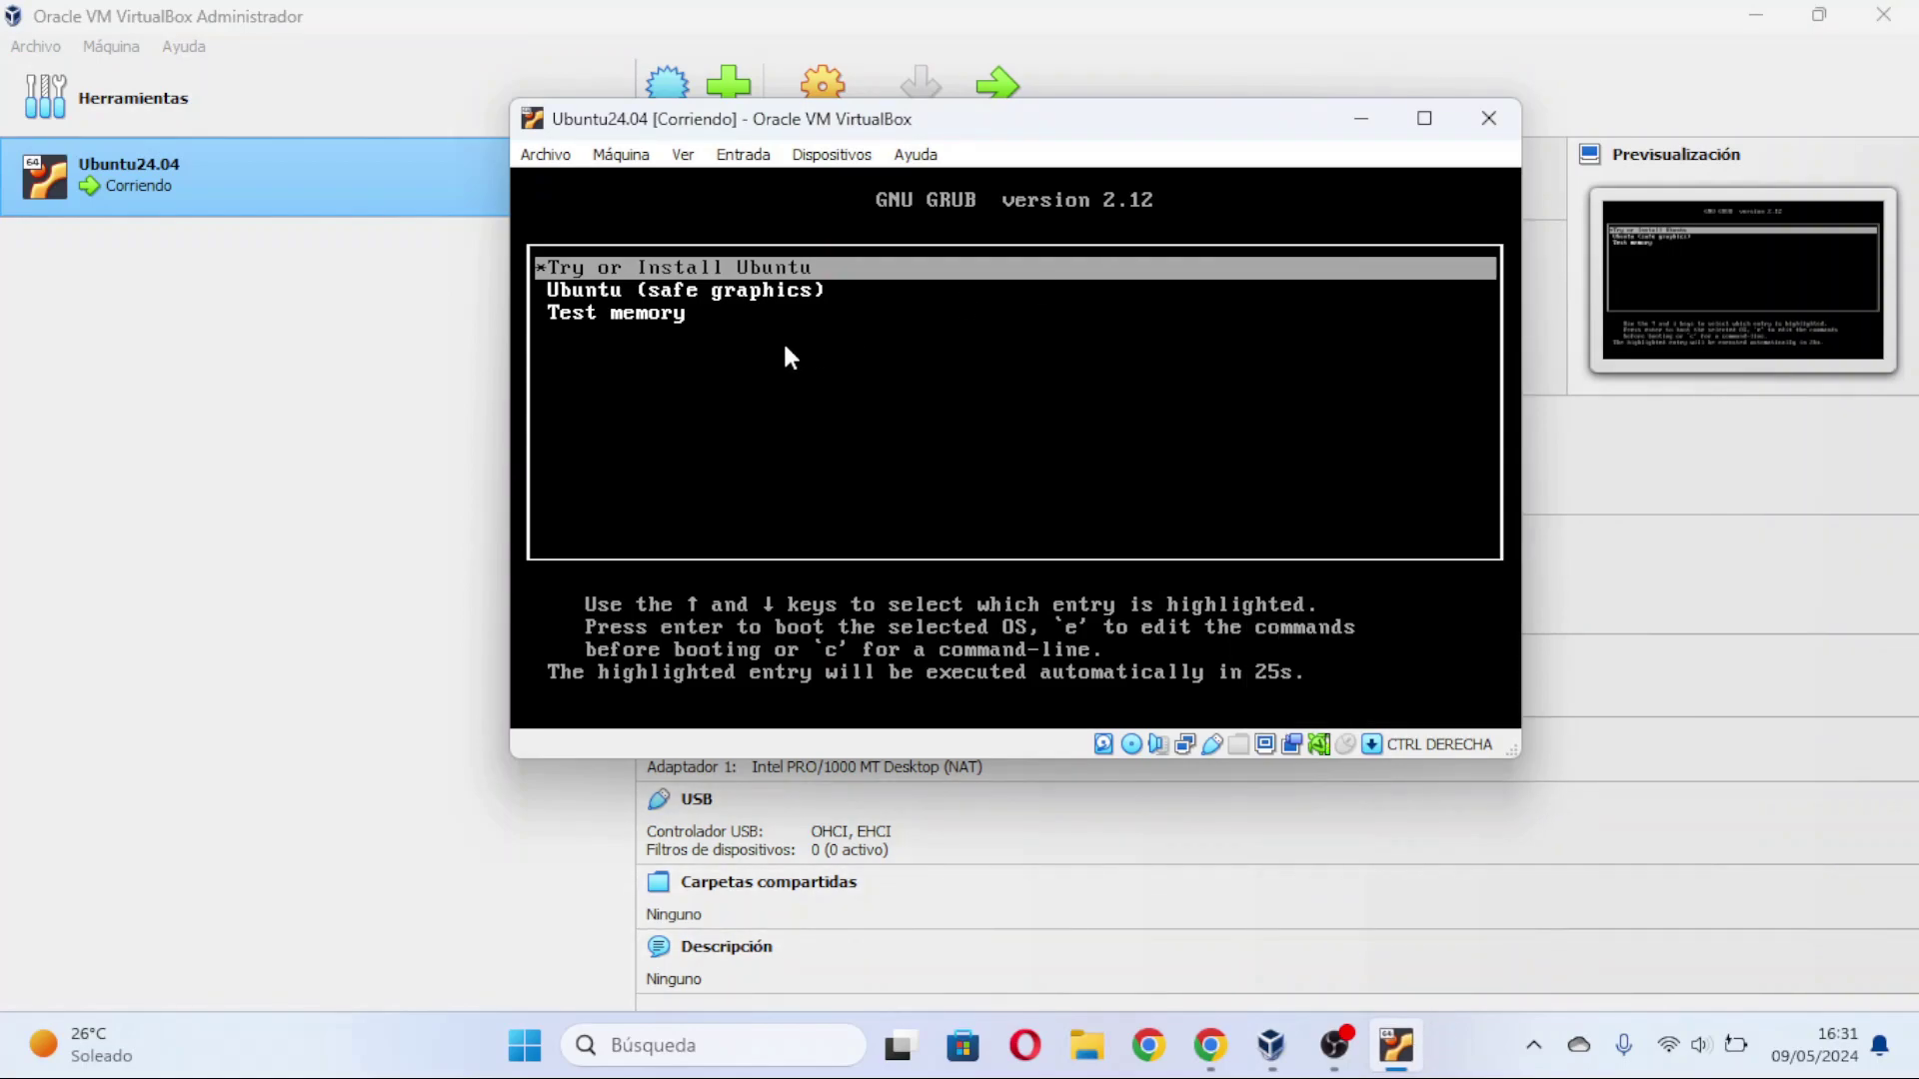
{"action": "key", "text": "Return"}
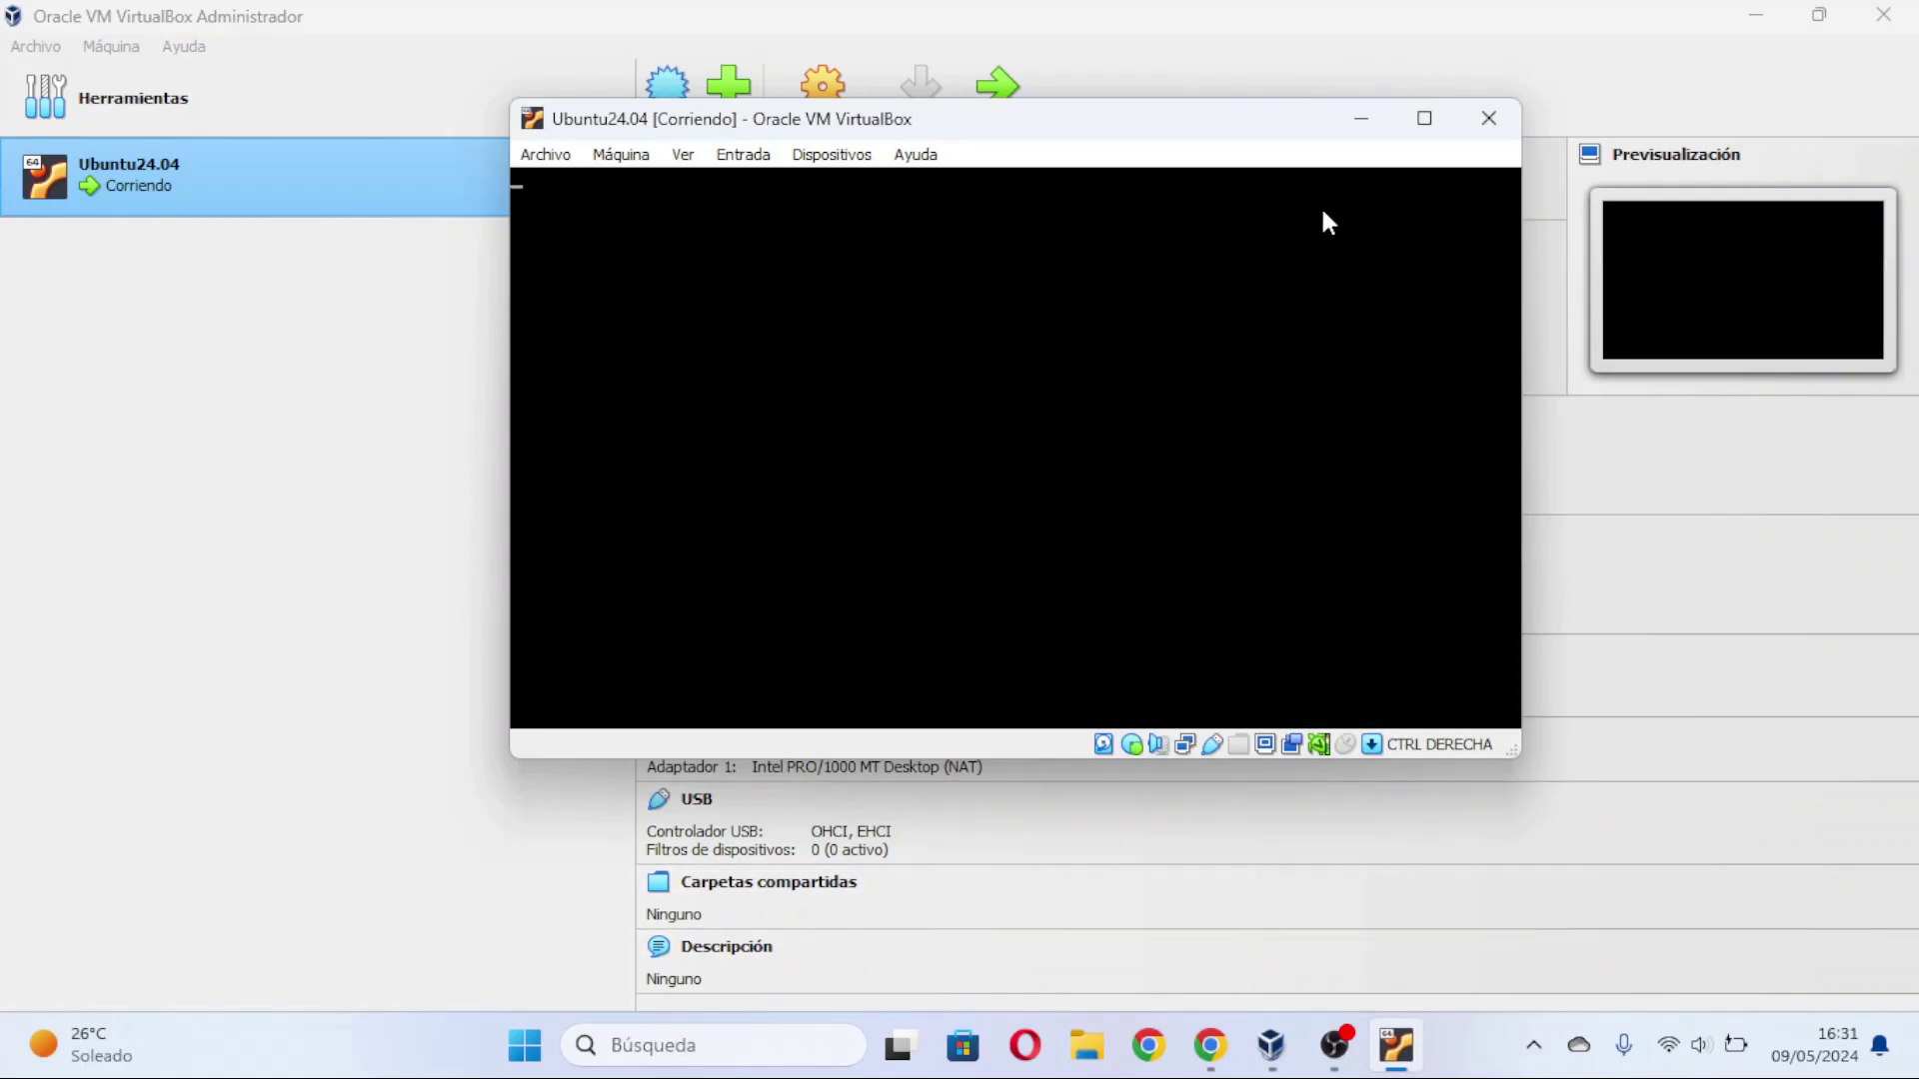
{"action": "left_click", "coordinate": [1424, 118]}
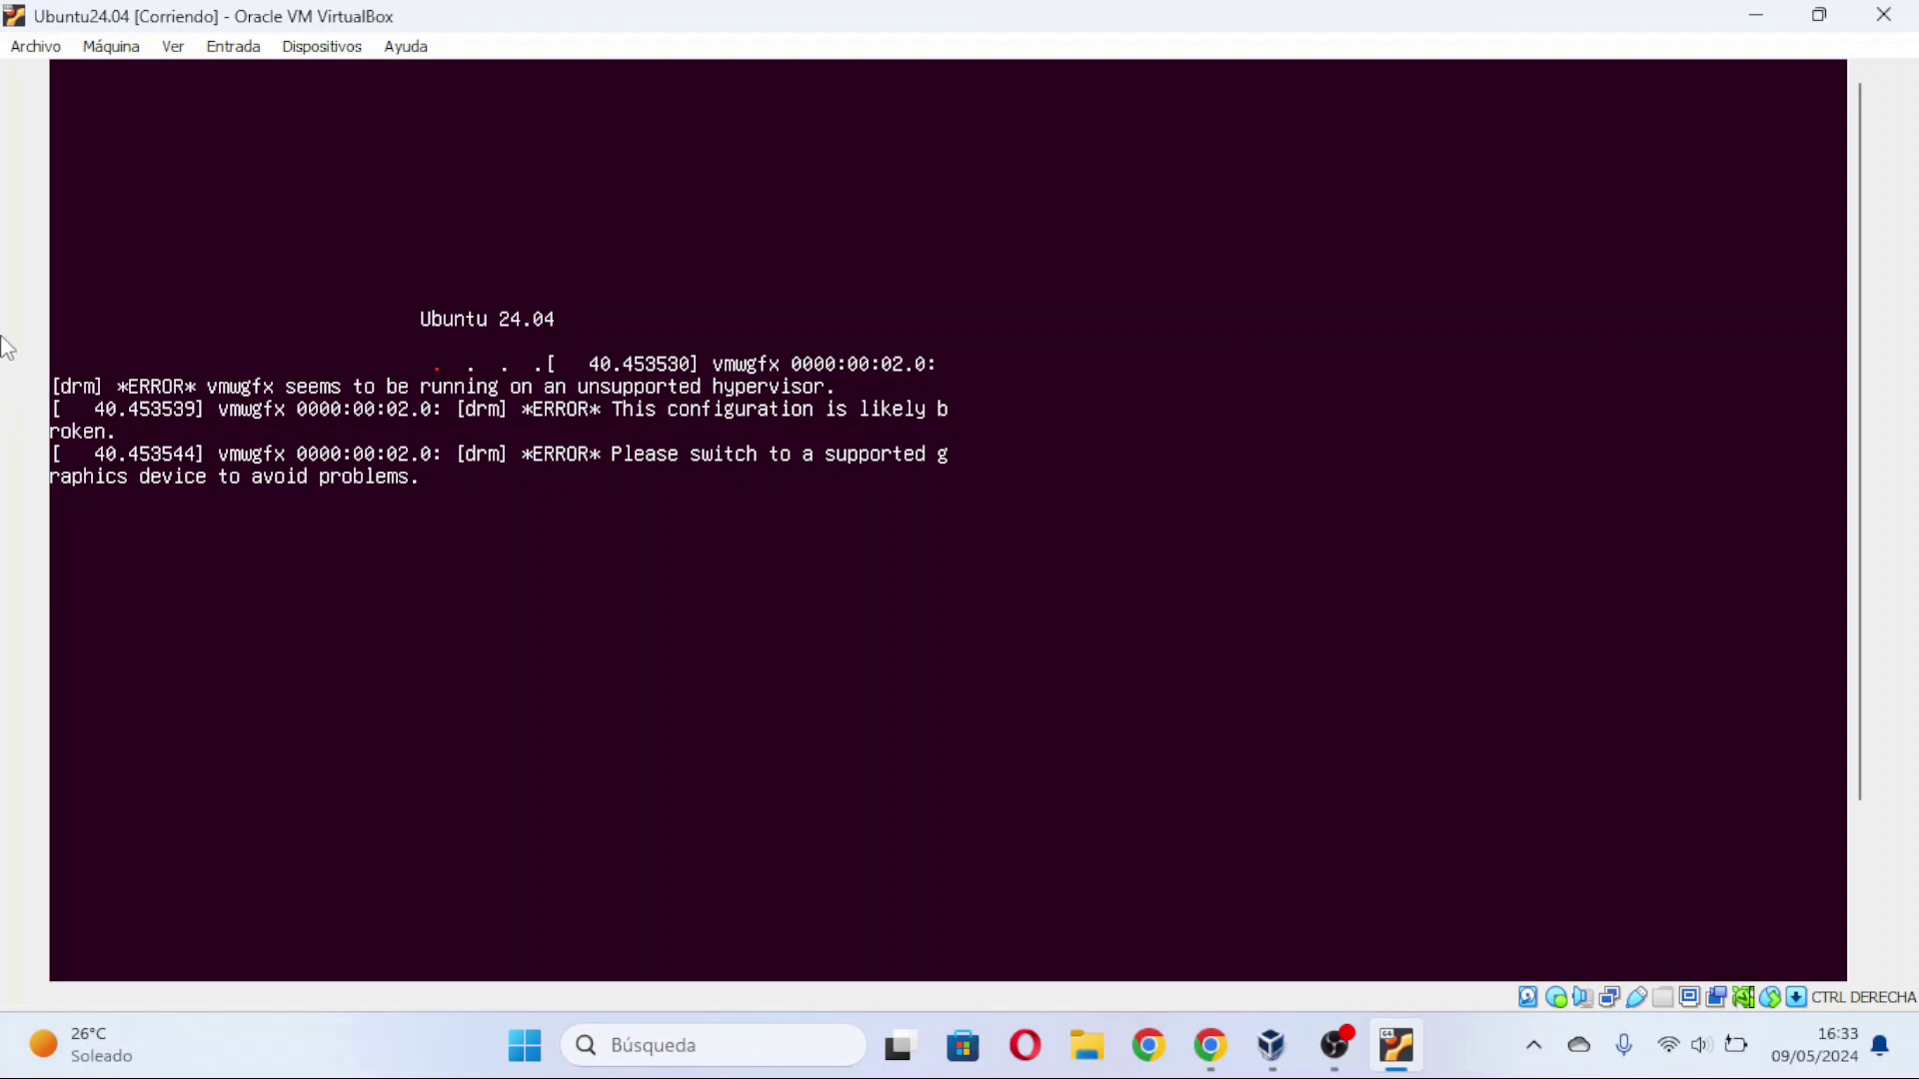
Step: Close the running Ubuntu24.04 machine by powering it off
{"action": "left_click", "coordinate": [1883, 14]}
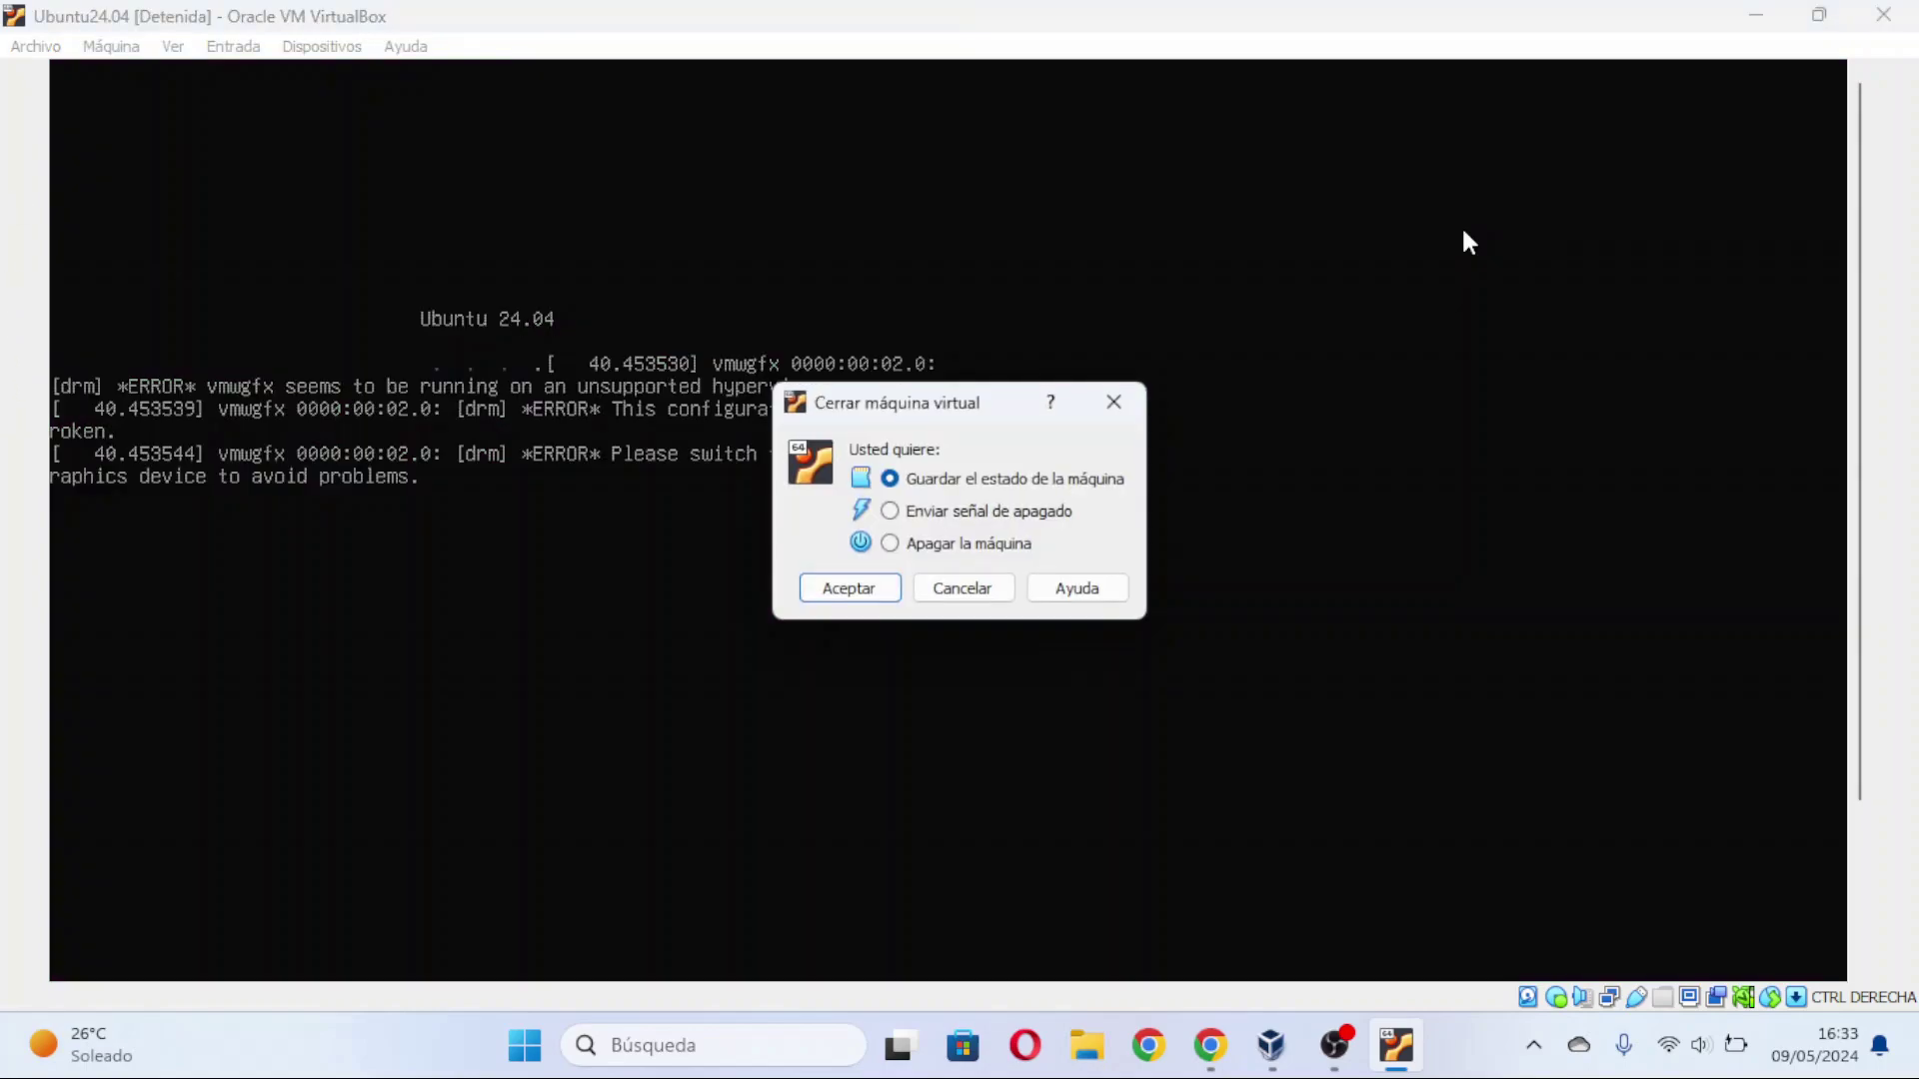
{"action": "left_click", "coordinate": [892, 545]}
{"action": "left_click", "coordinate": [856, 591]}
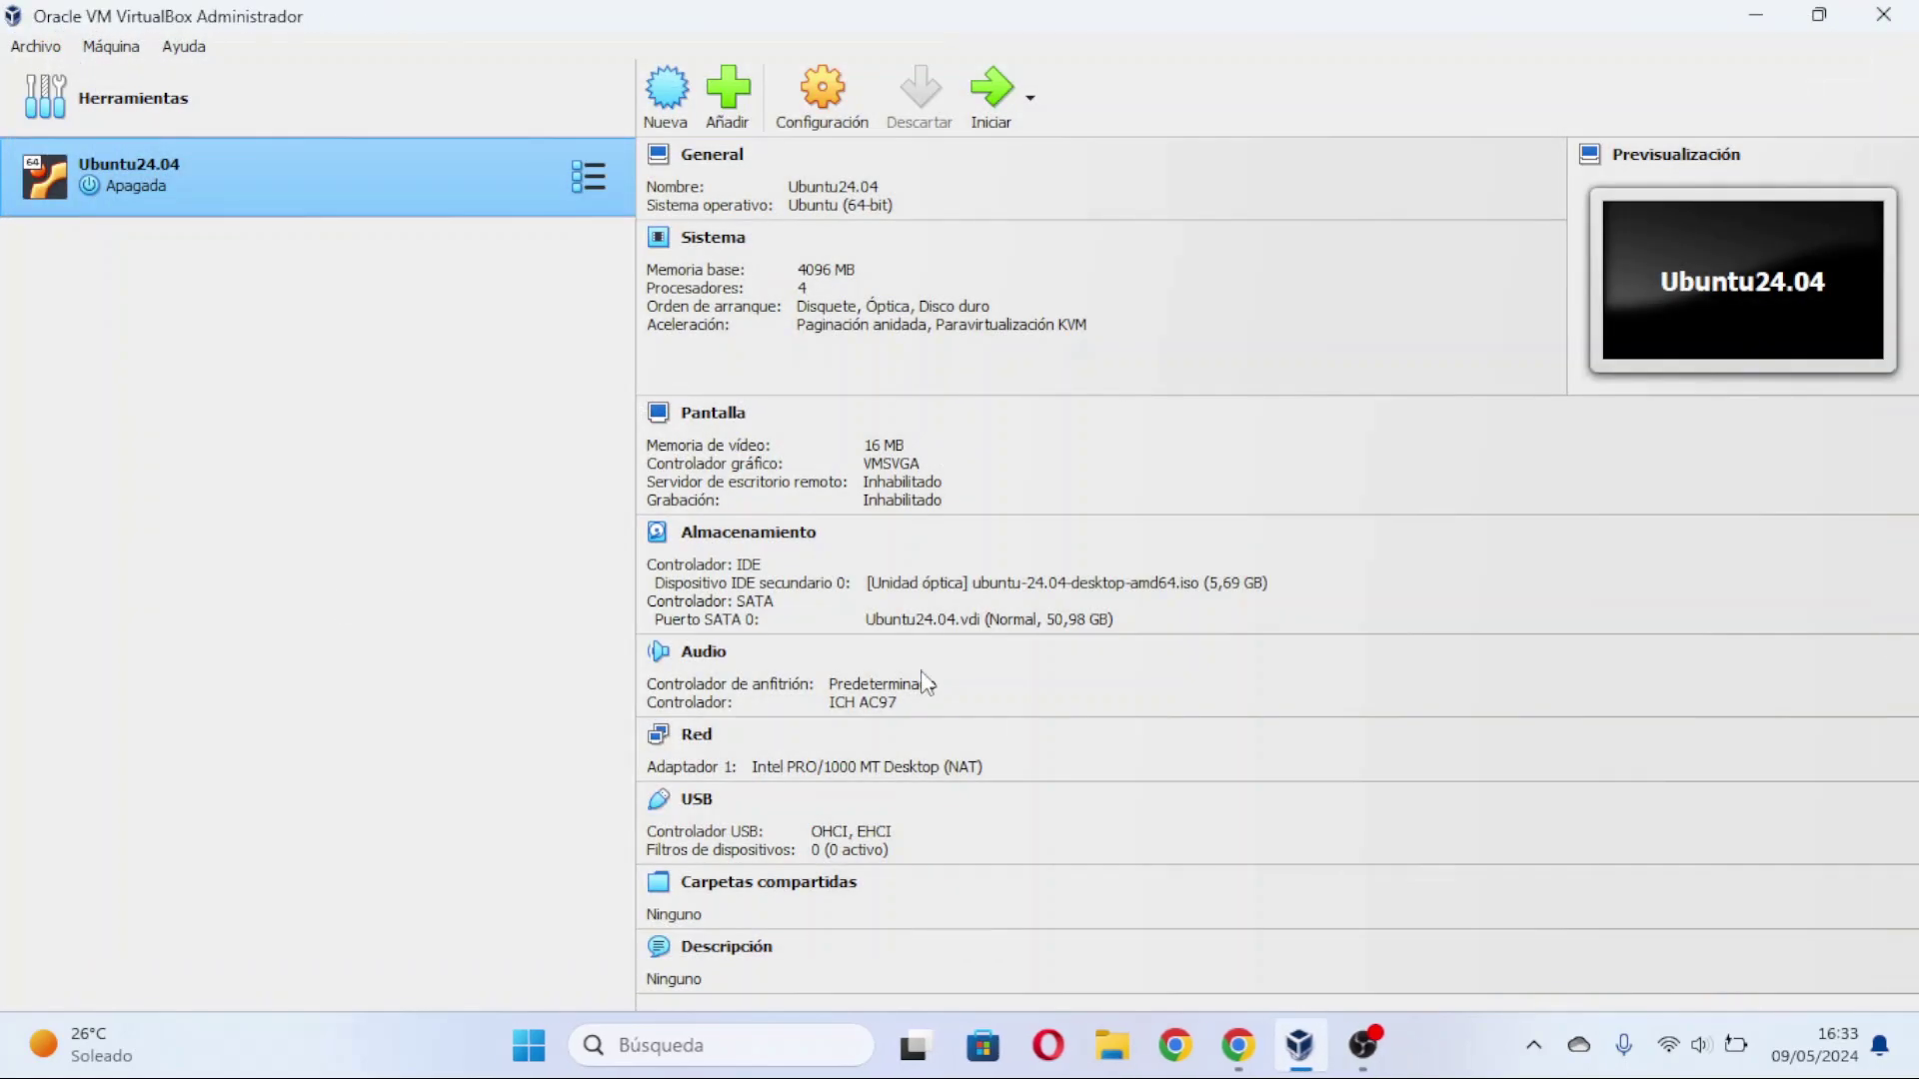
Step: Change the Ubuntu24.04 machine's graphics controller to VBoxSVGA in its display settings and accept the configuration
{"action": "left_click", "coordinate": [111, 46]}
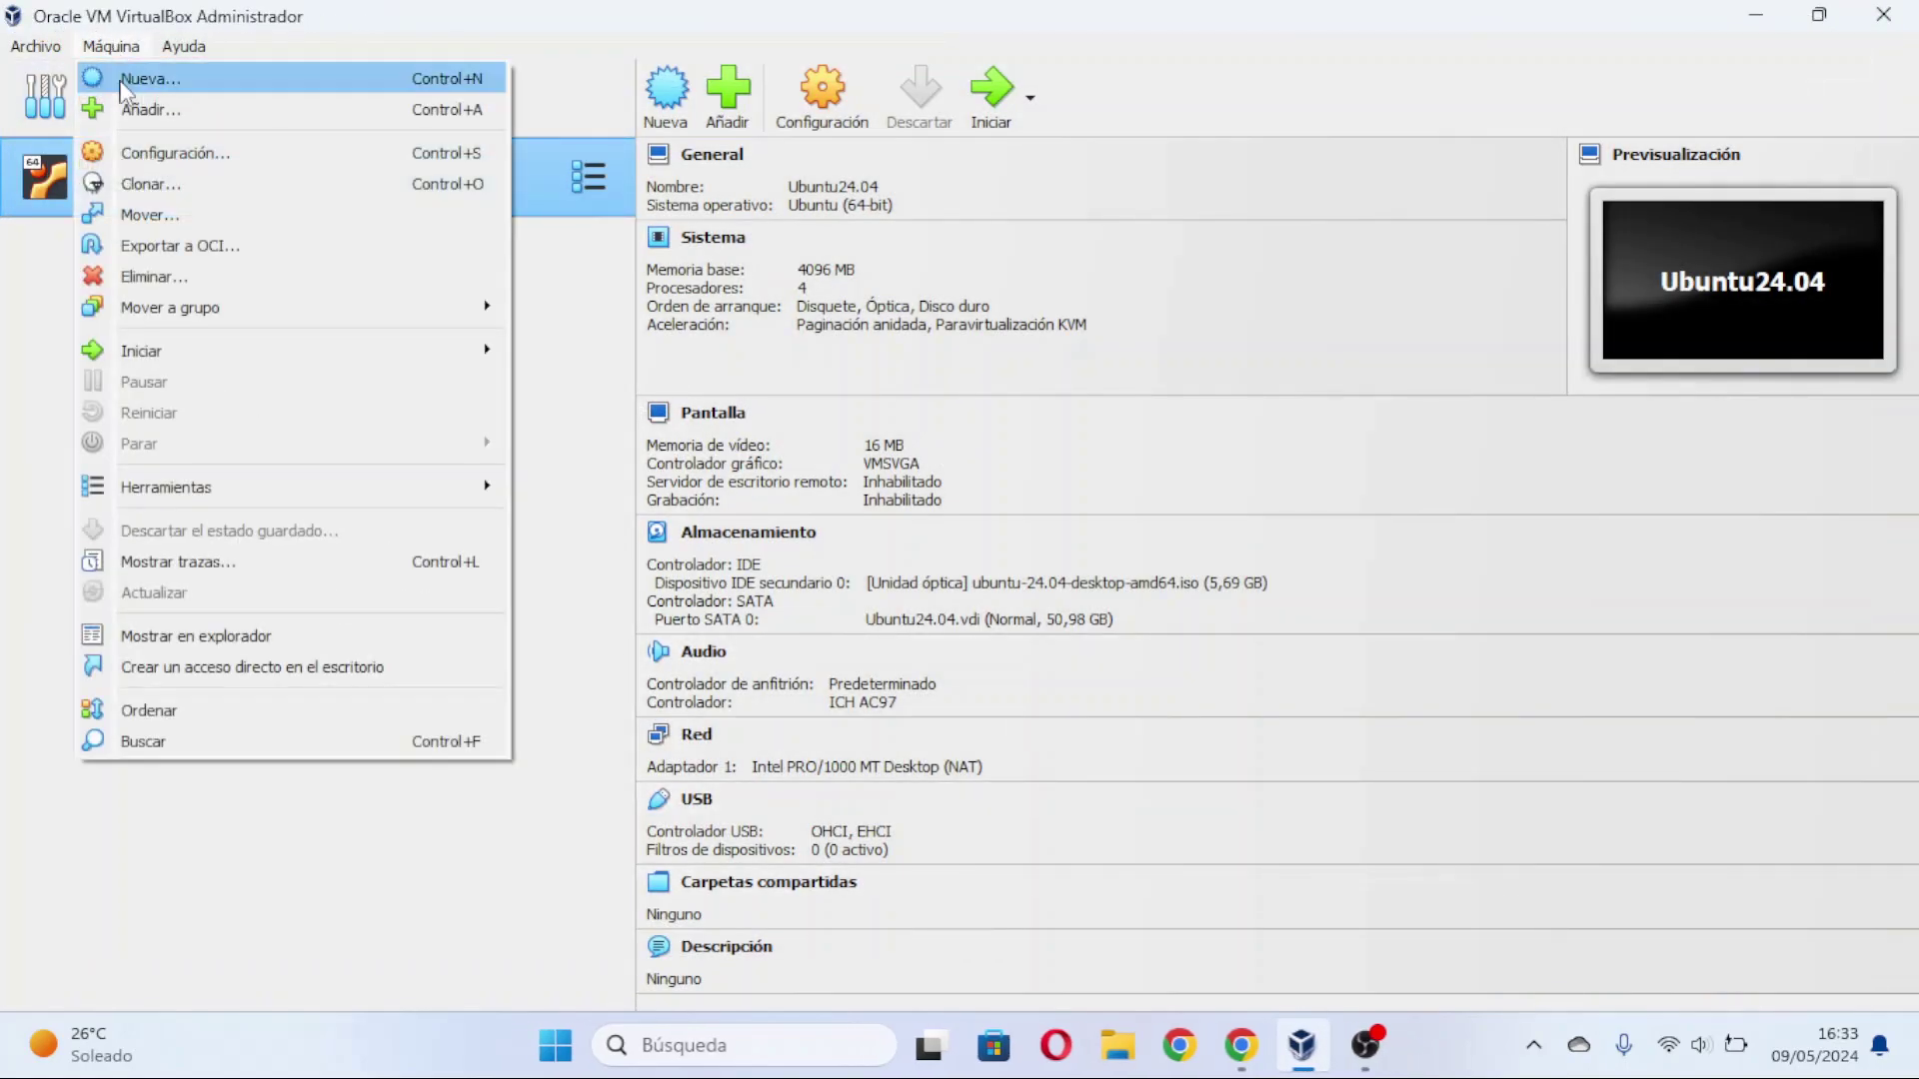
{"action": "left_click", "coordinate": [135, 157]}
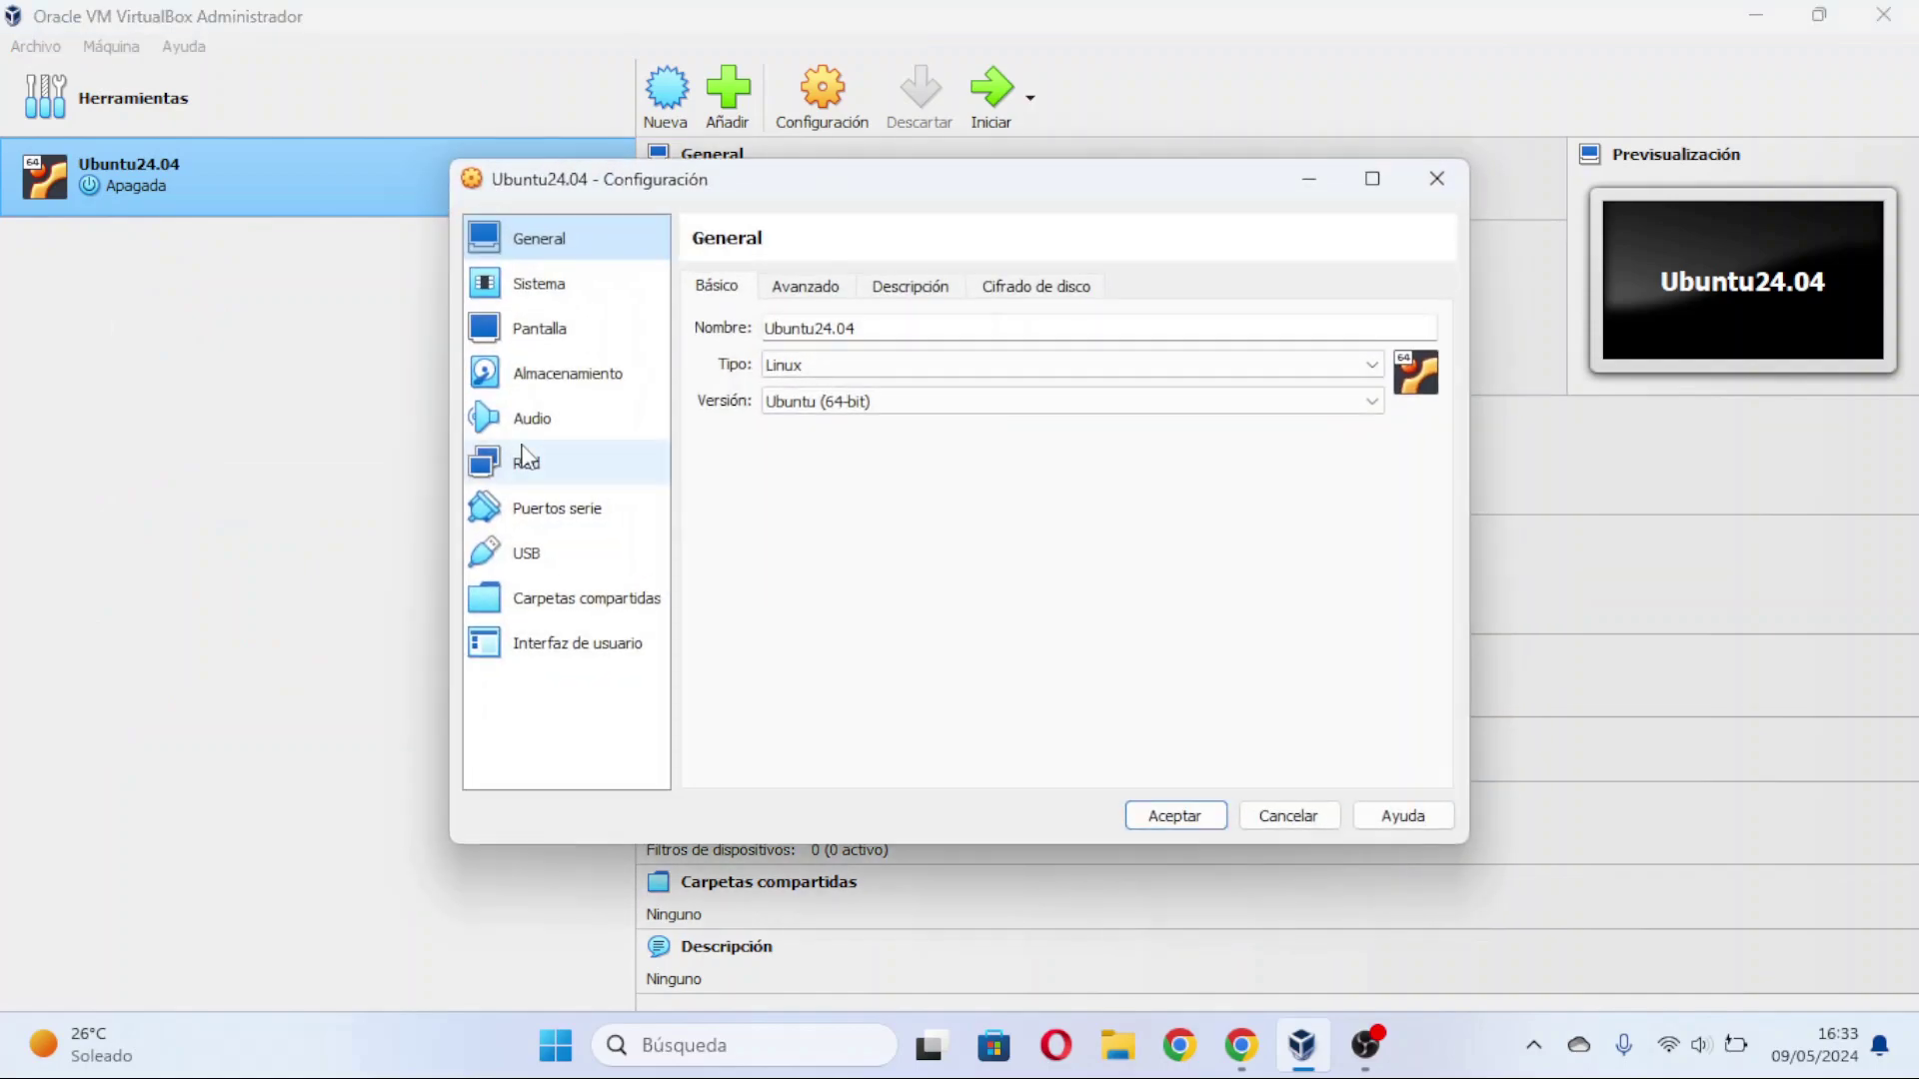
{"action": "left_click", "coordinate": [585, 295]}
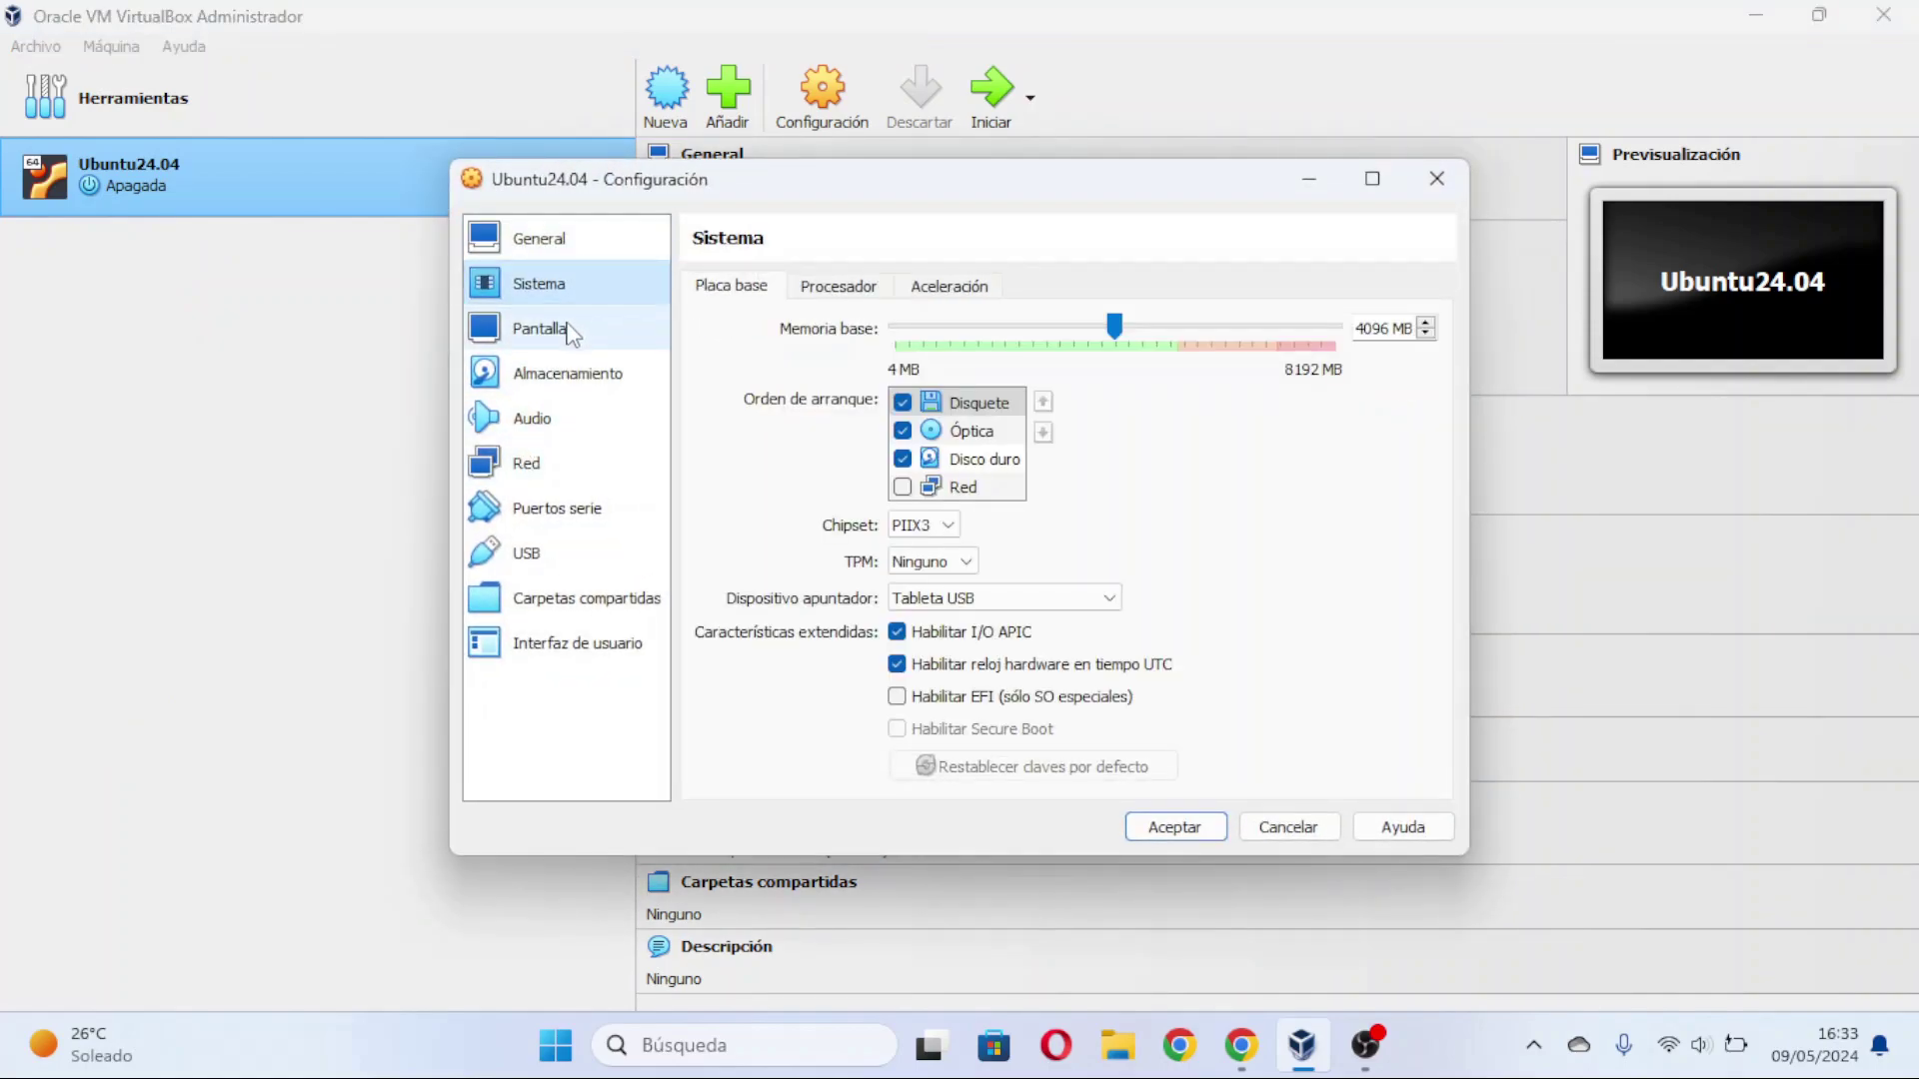
{"action": "left_click", "coordinate": [824, 292]}
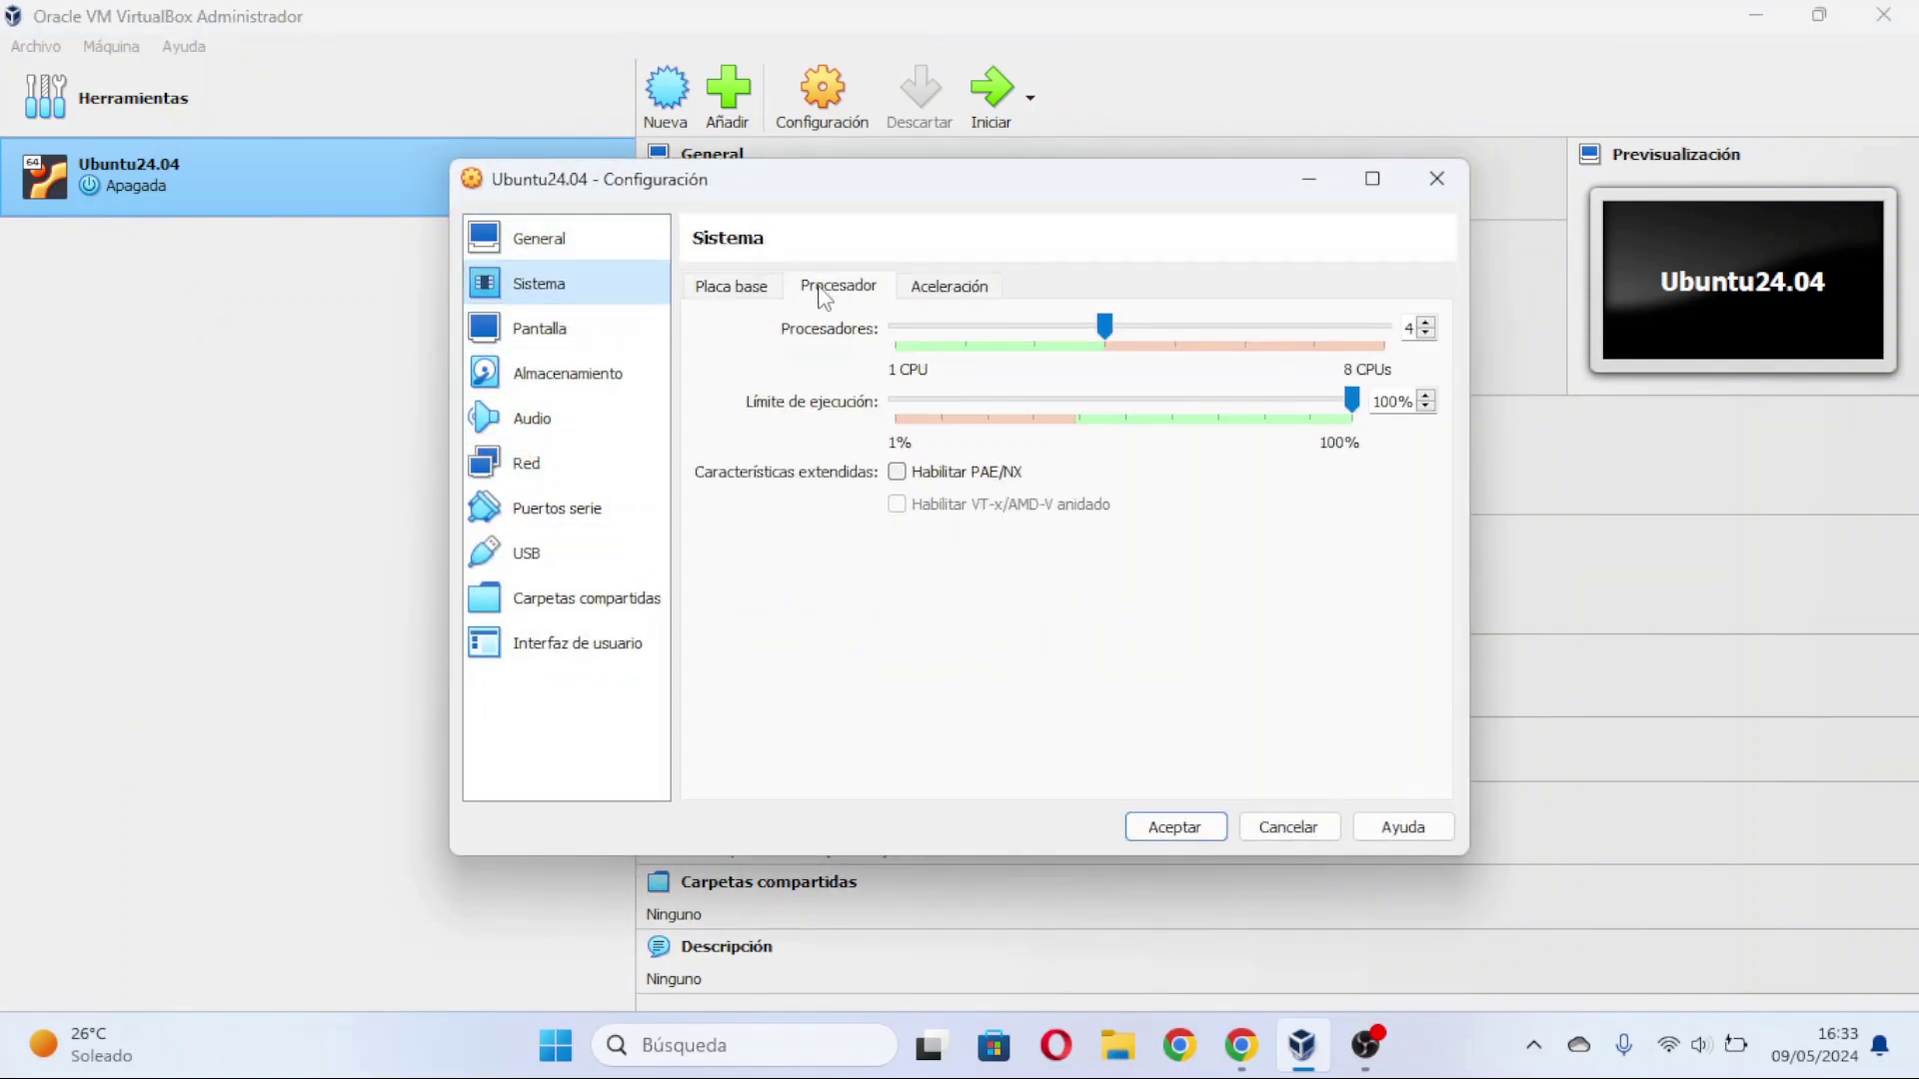
{"action": "left_click", "coordinate": [591, 322]}
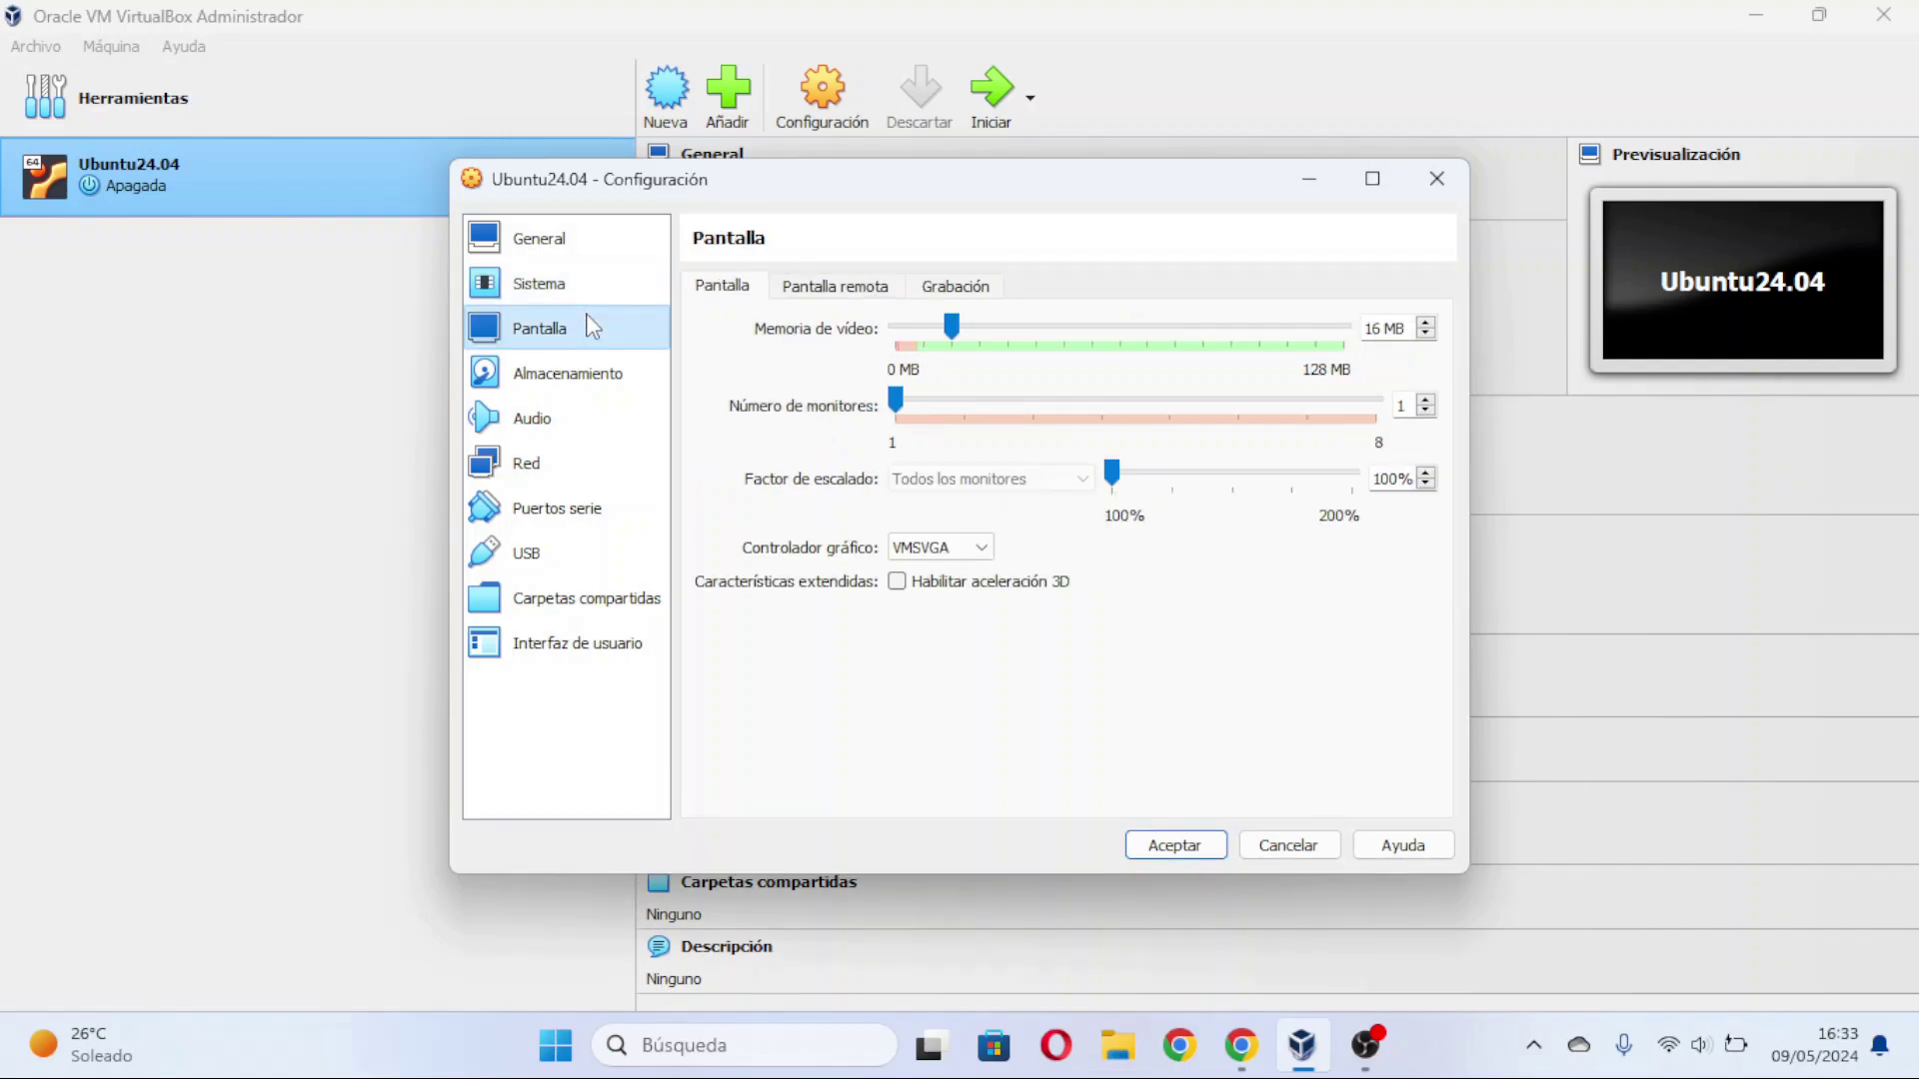
{"action": "left_click", "coordinate": [979, 549]}
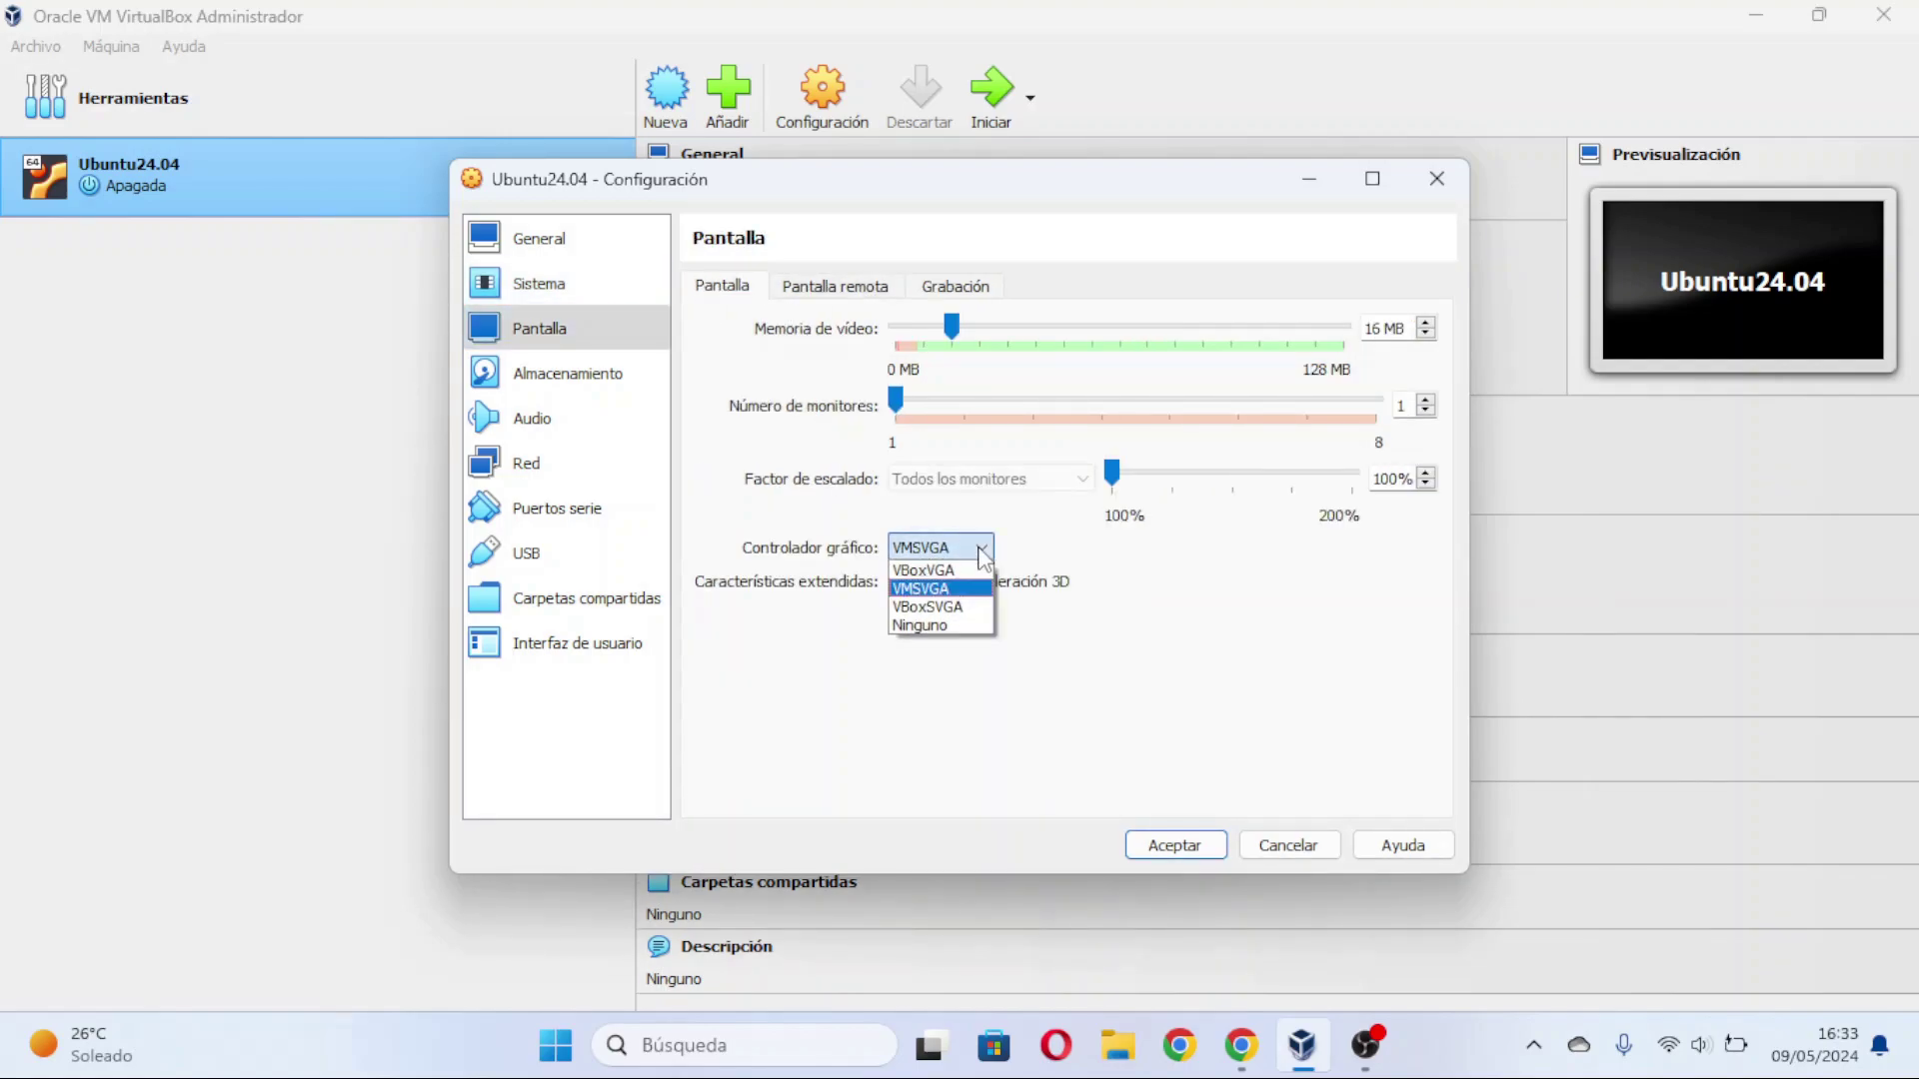
{"action": "left_click", "coordinate": [906, 608]}
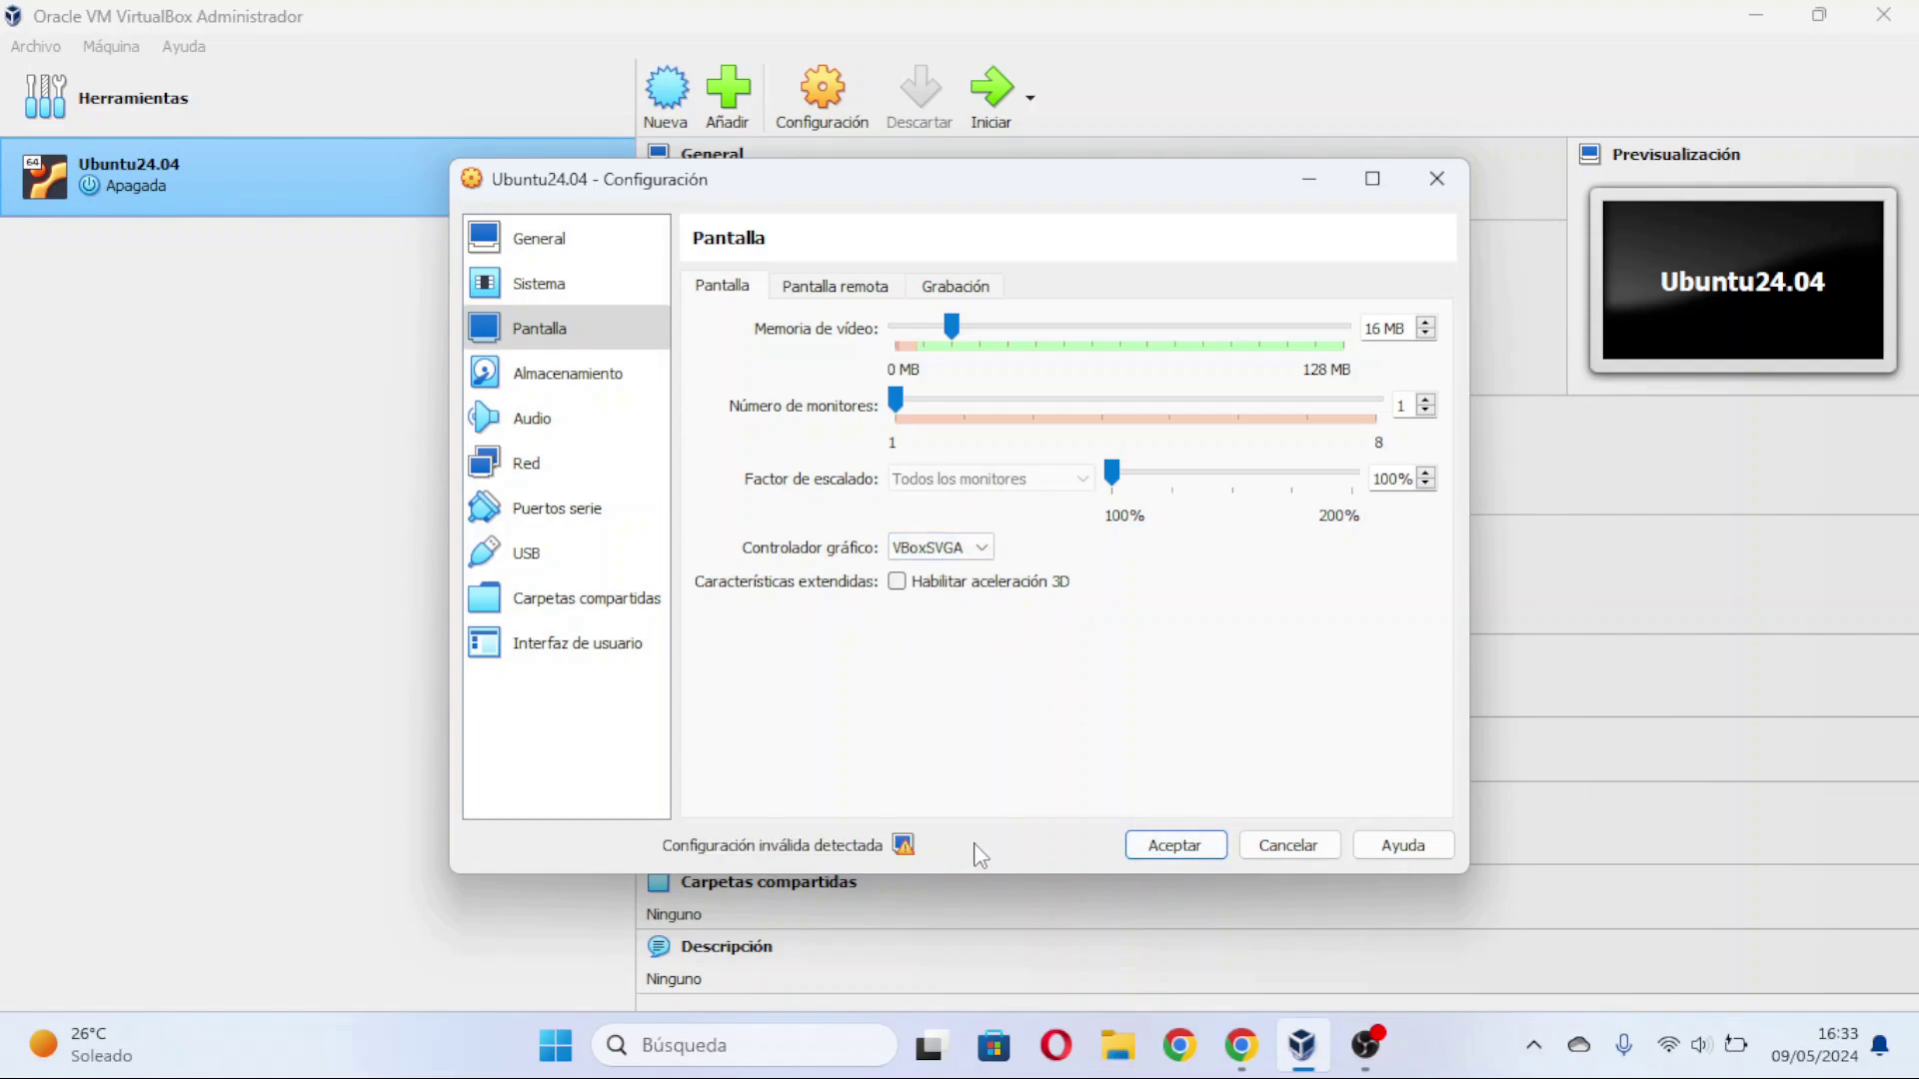
{"action": "left_click", "coordinate": [1154, 840]}
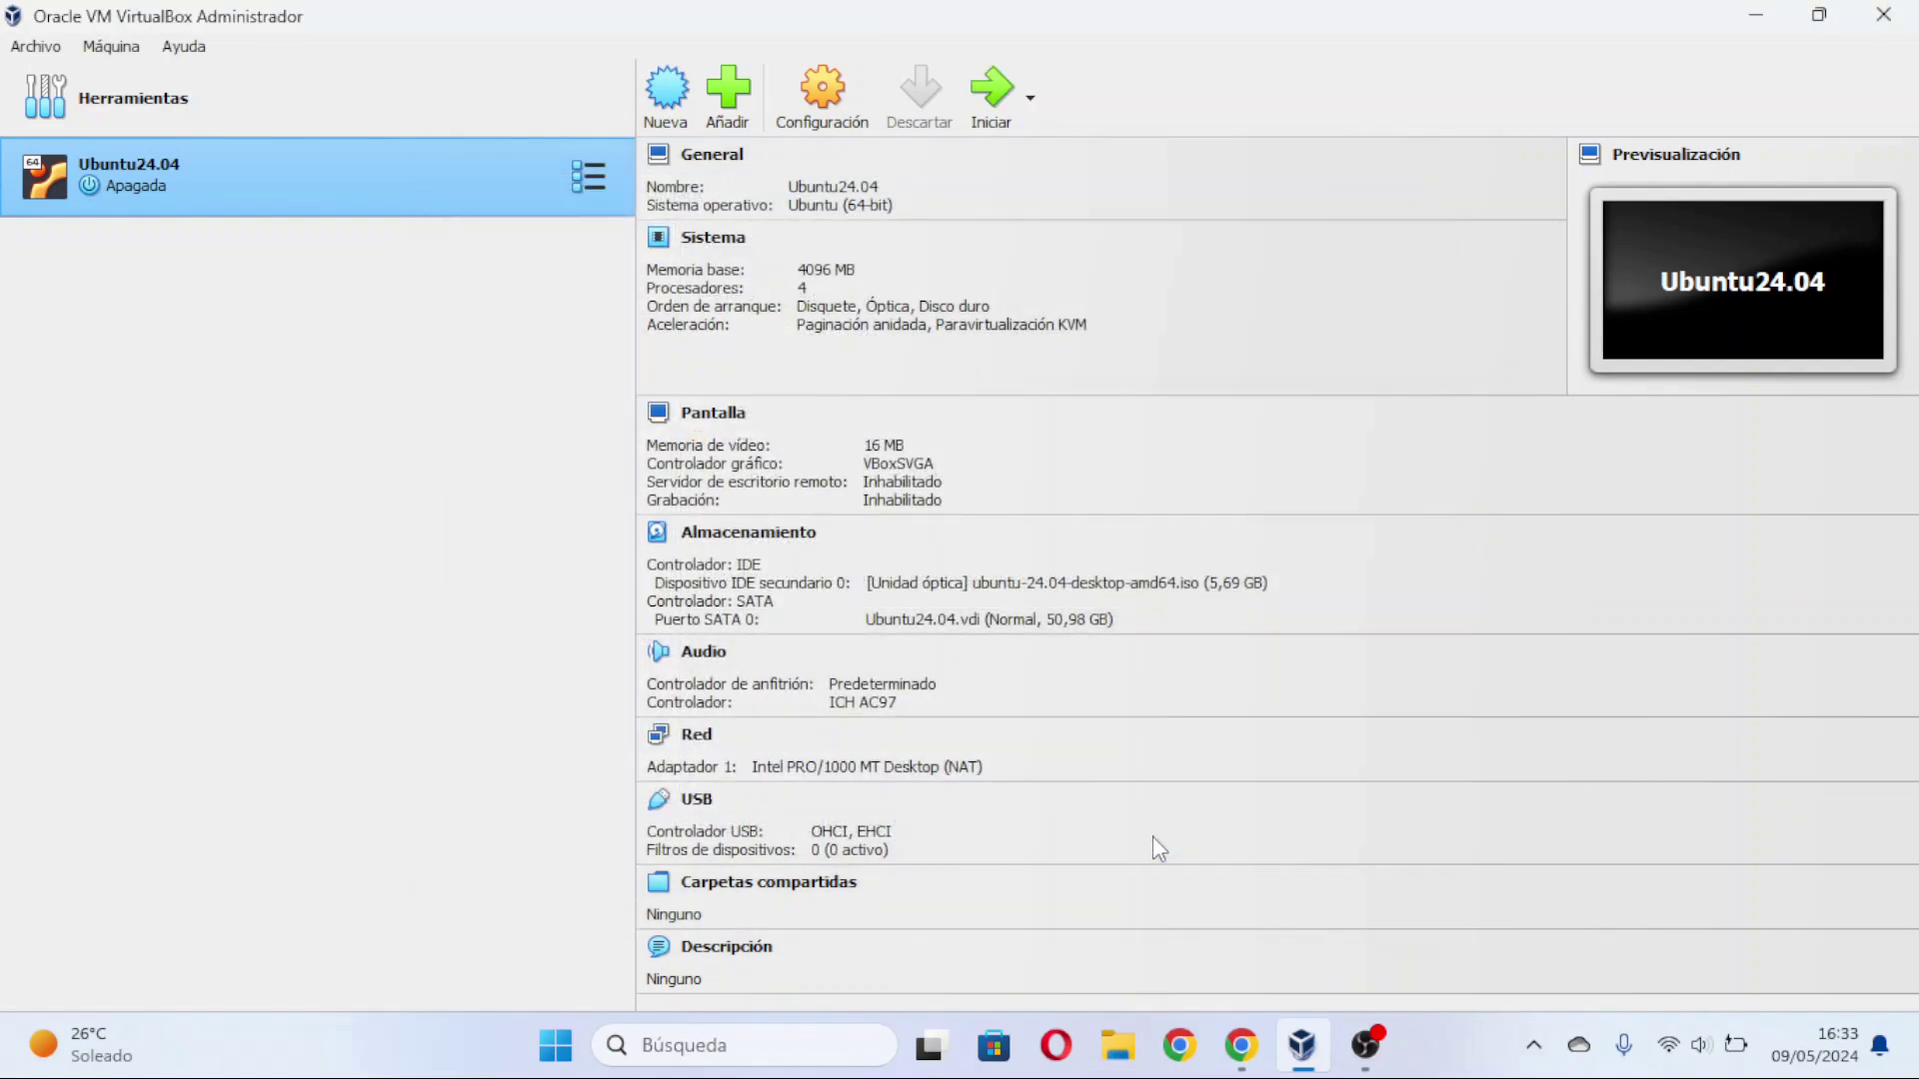
Step: Start the Ubuntu24.04 machine again, boot the Try or Install Ubuntu entry and dismiss the notifications
{"action": "double_click", "coordinate": [231, 190]}
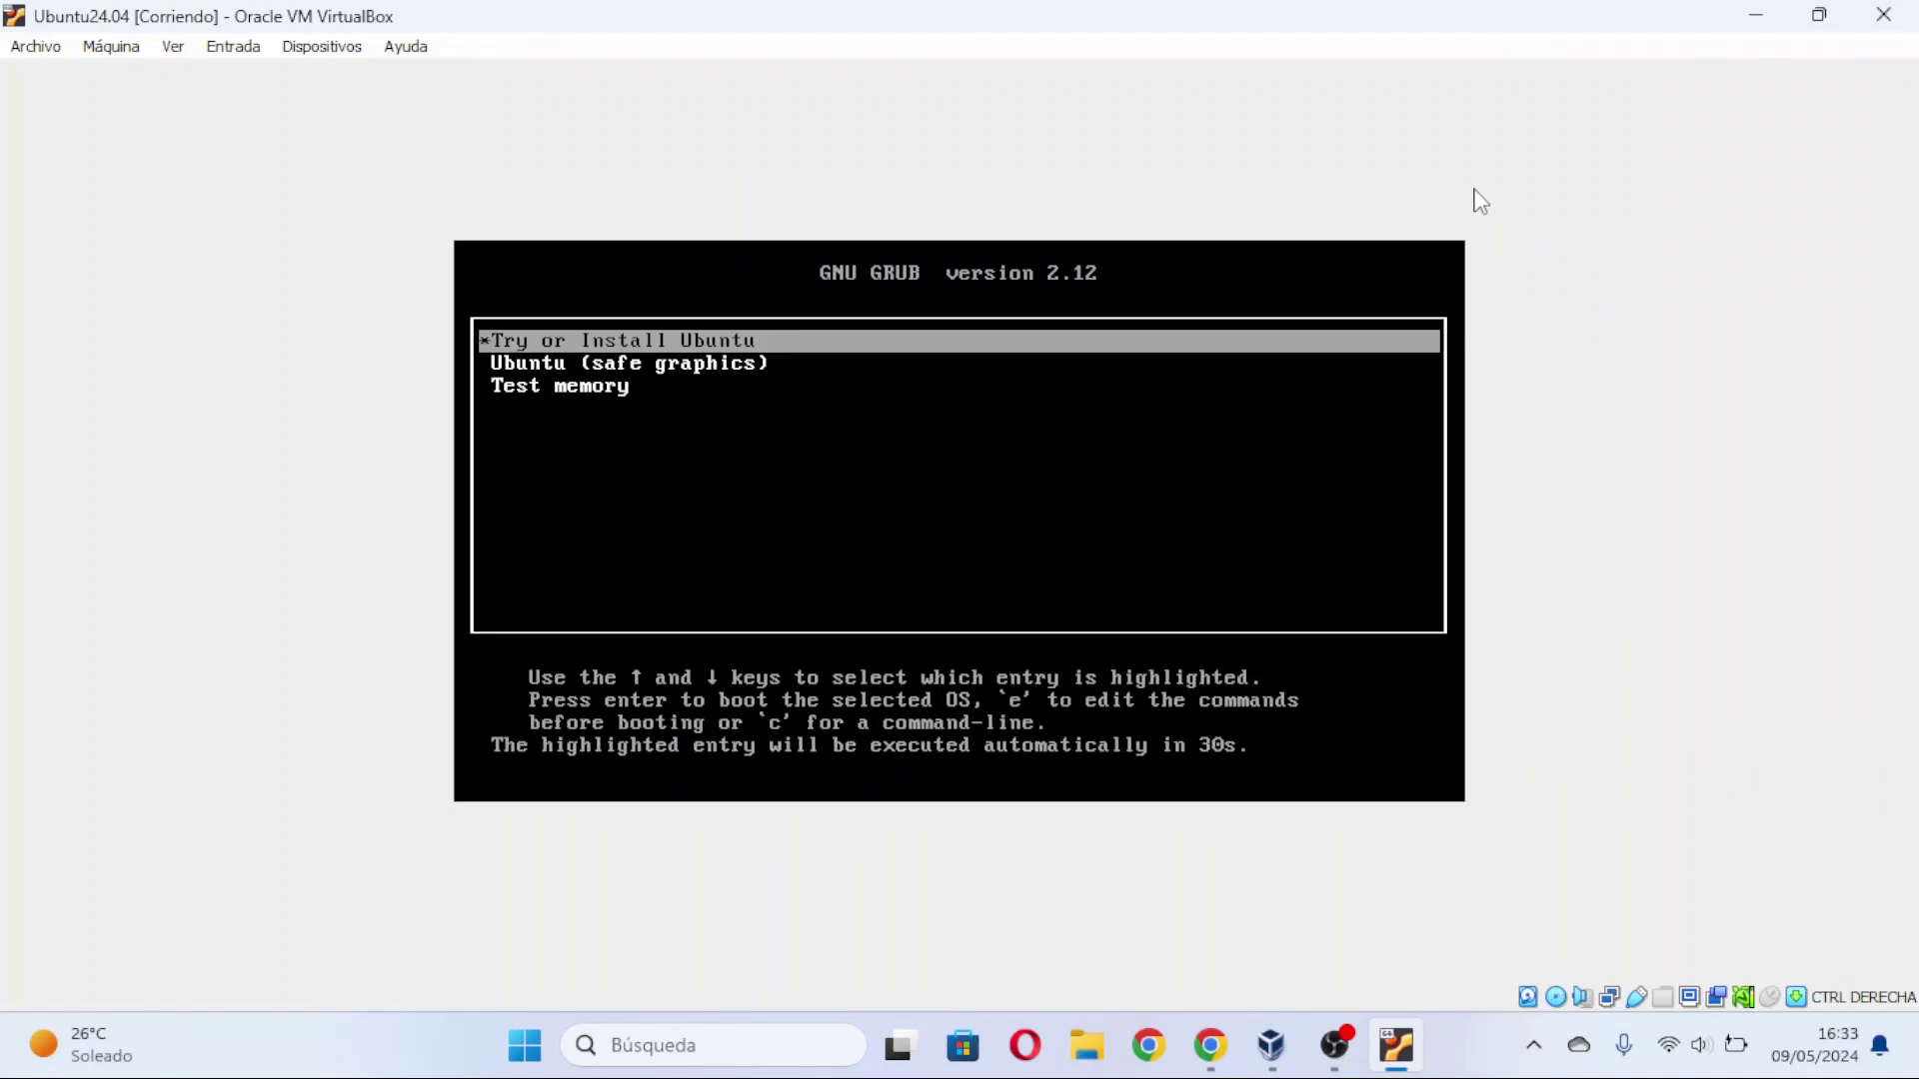
{"action": "key", "text": "Return"}
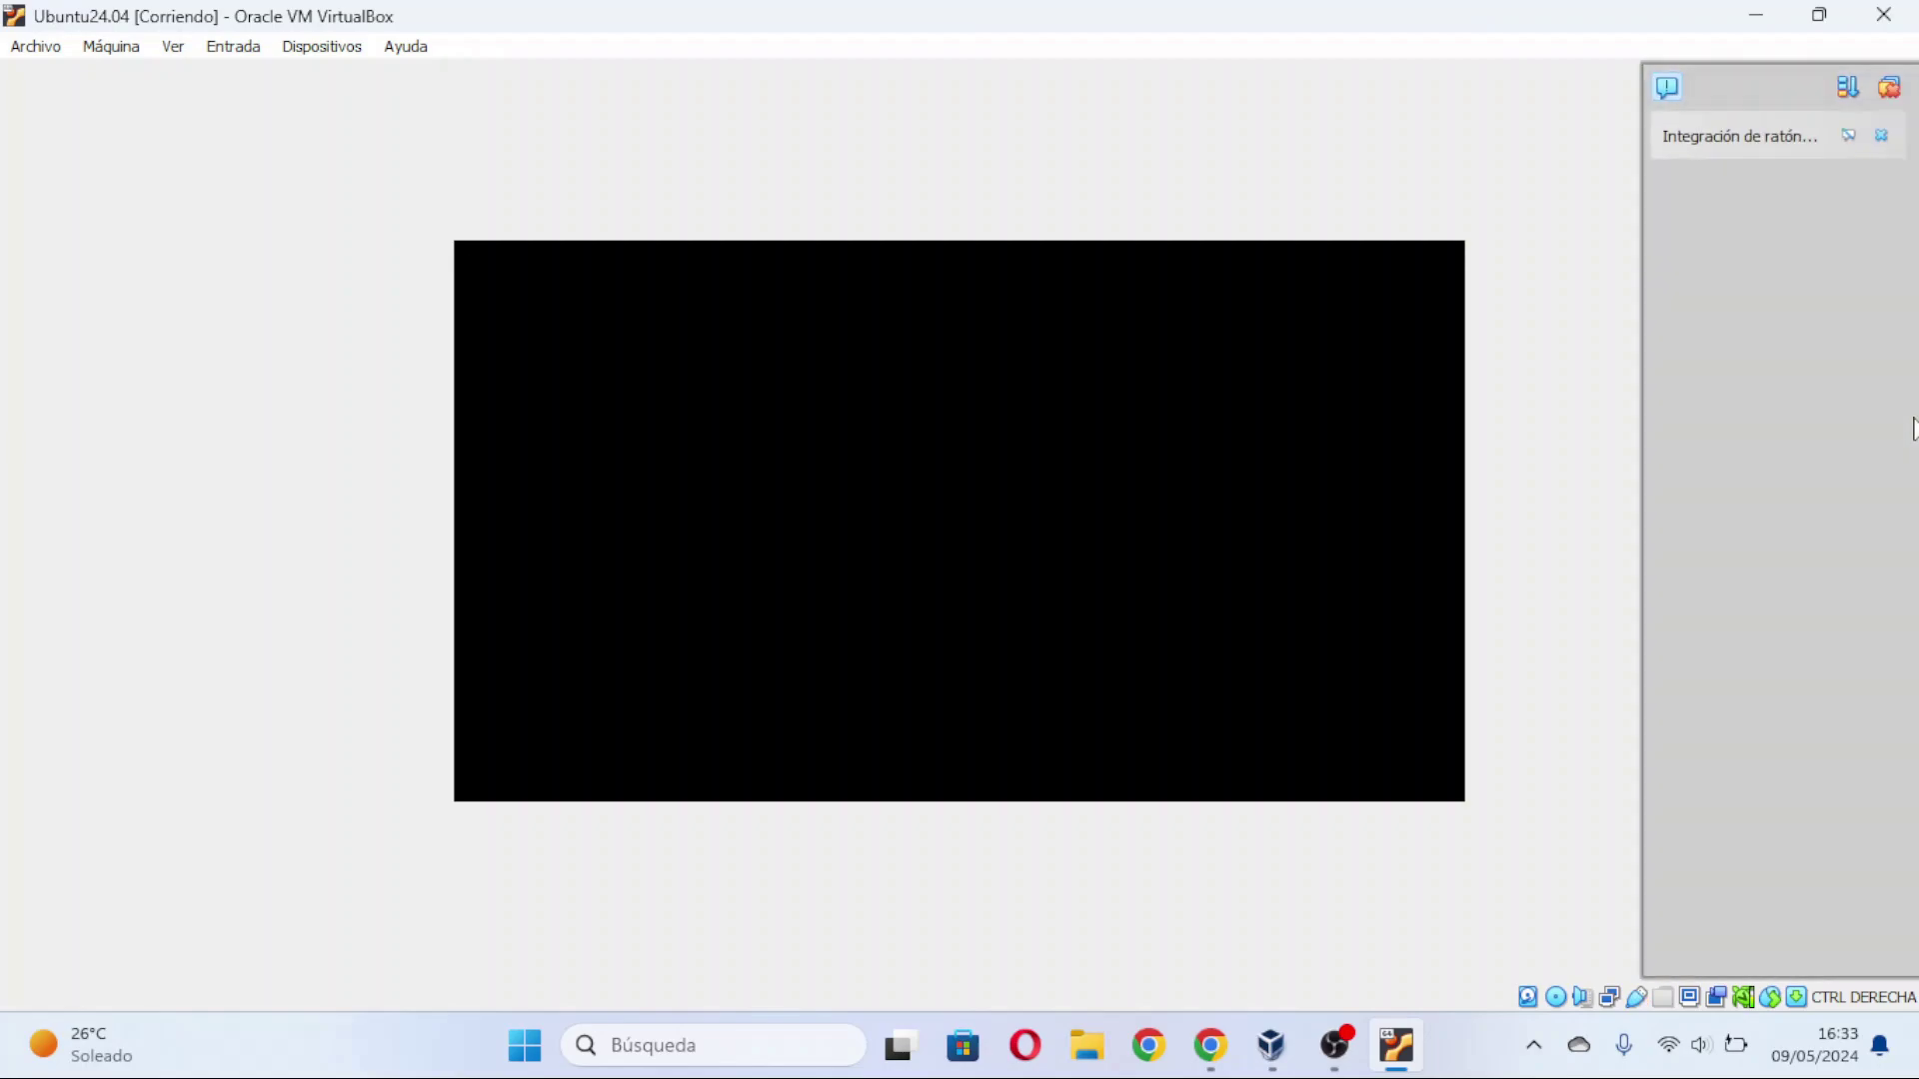
{"action": "left_click", "coordinate": [1888, 90]}
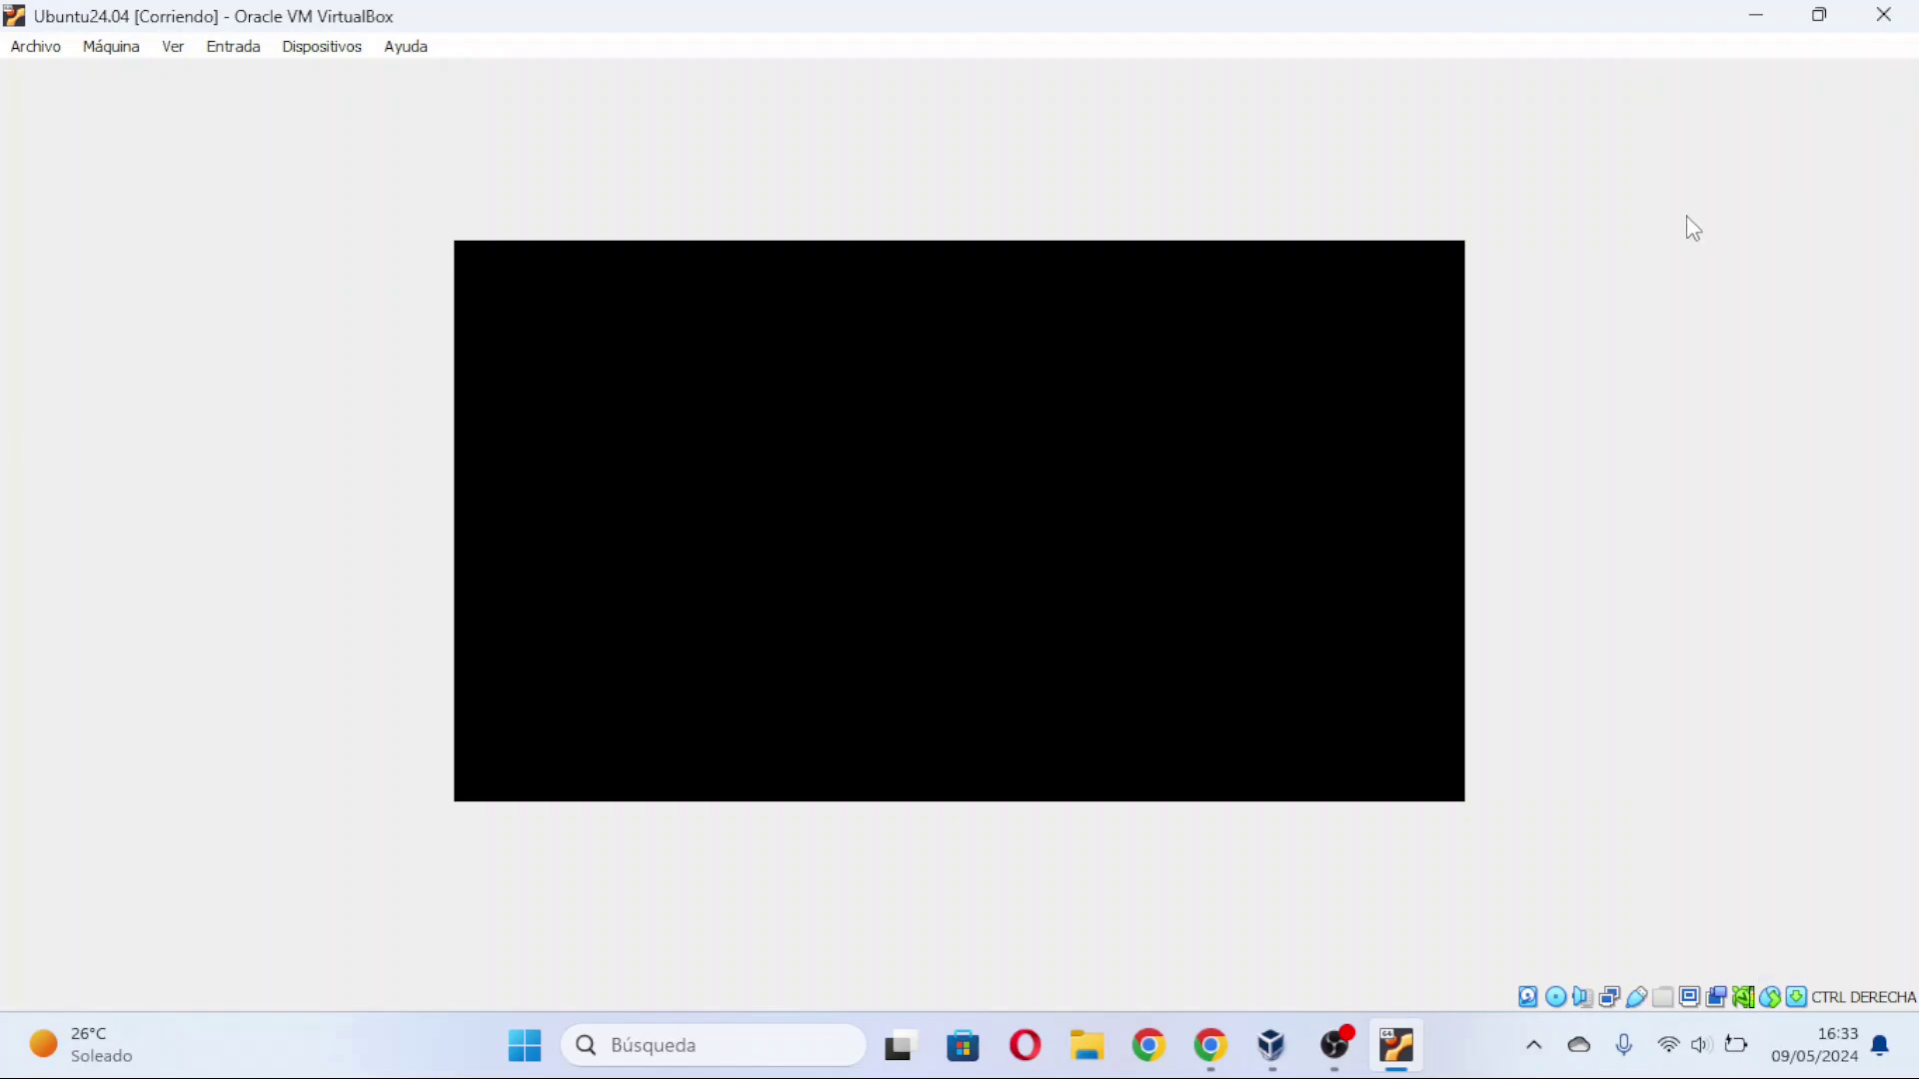